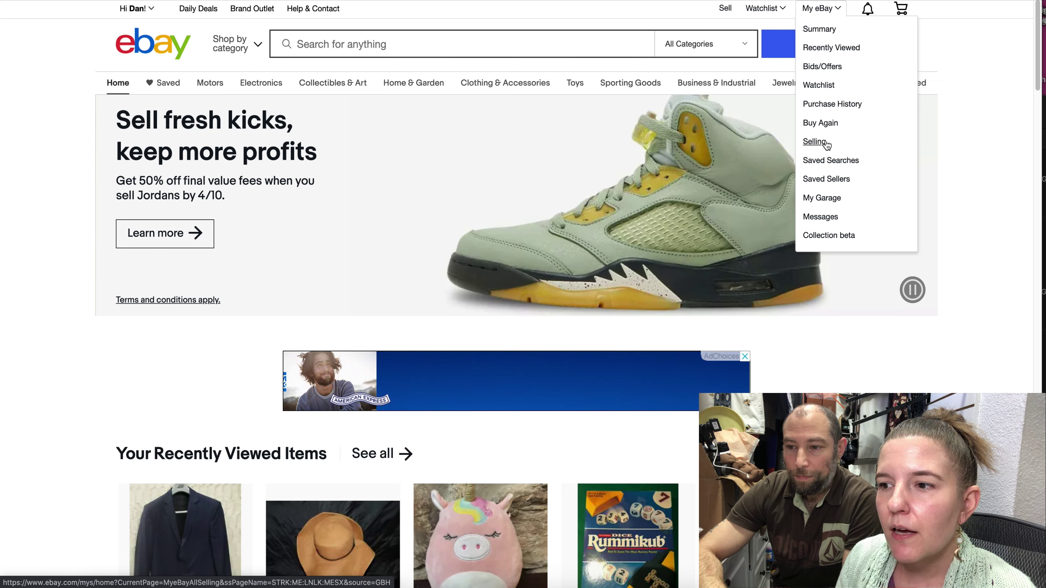
Open the active listings in Seller Hub and filter them by the status Ending today.
left_click(816, 142)
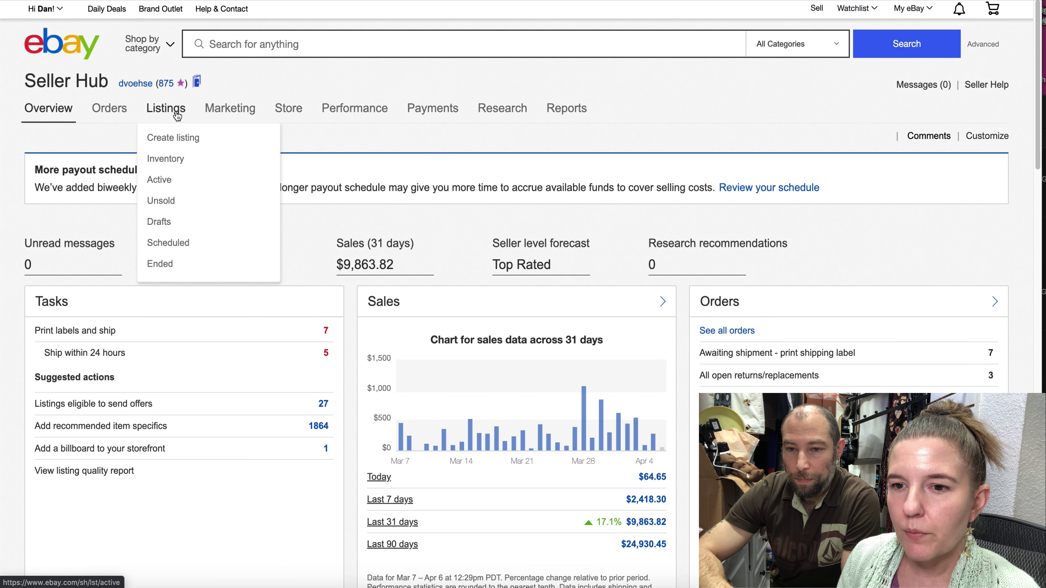
left_click(174, 118)
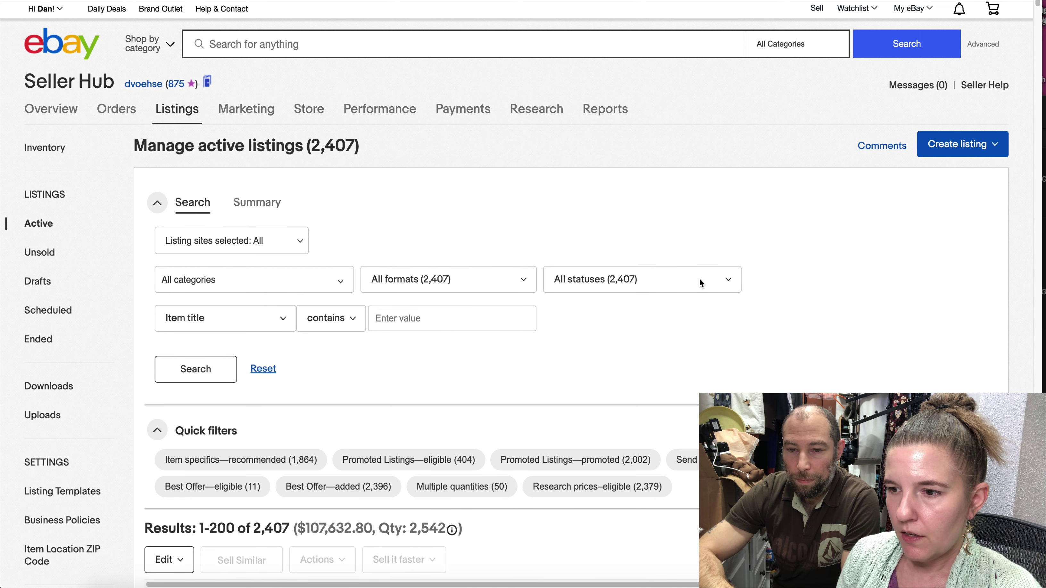
left_click(659, 280)
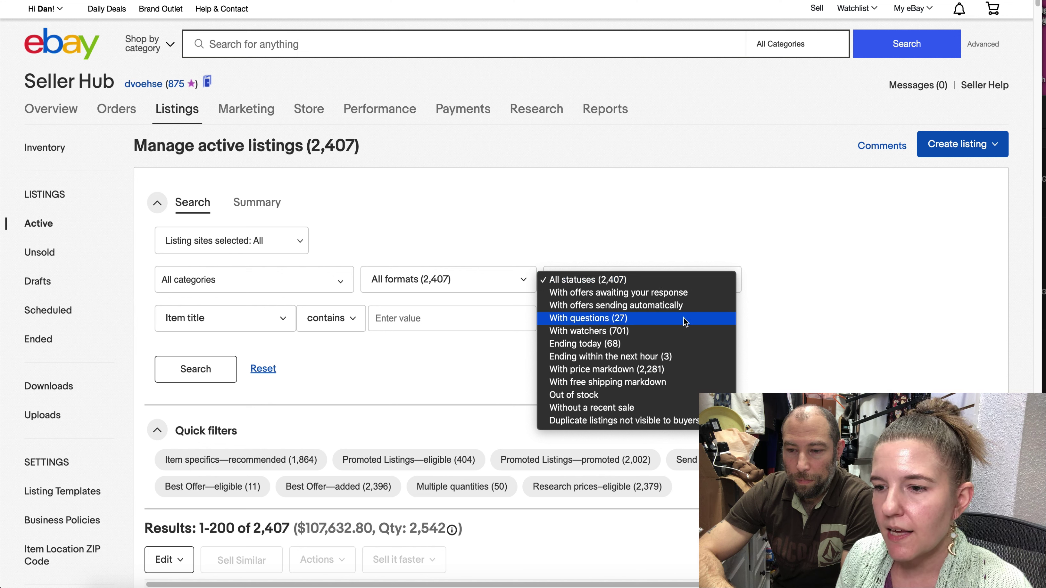
left_click(687, 345)
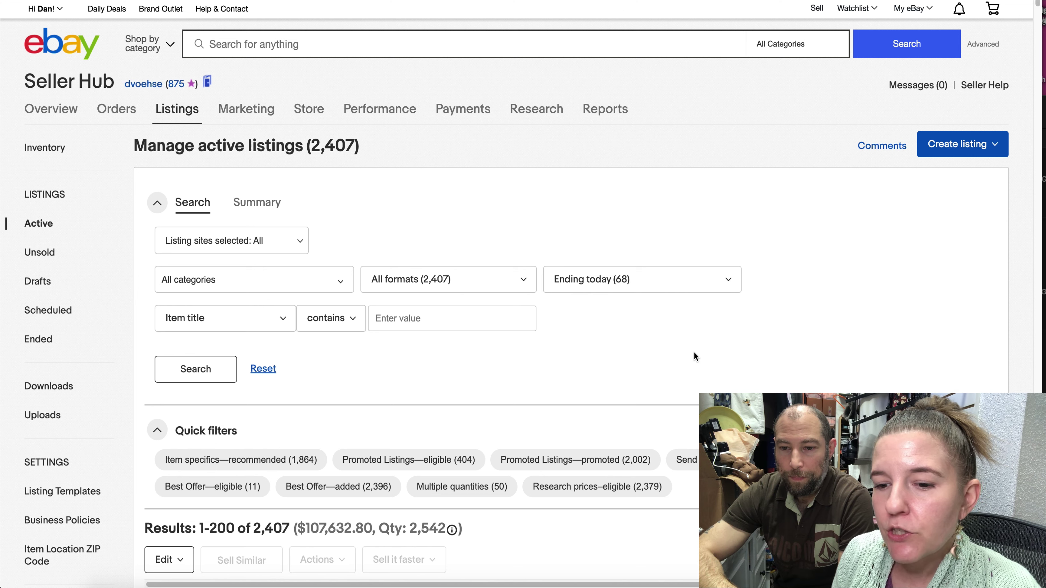
scroll(694, 353, "down", 3)
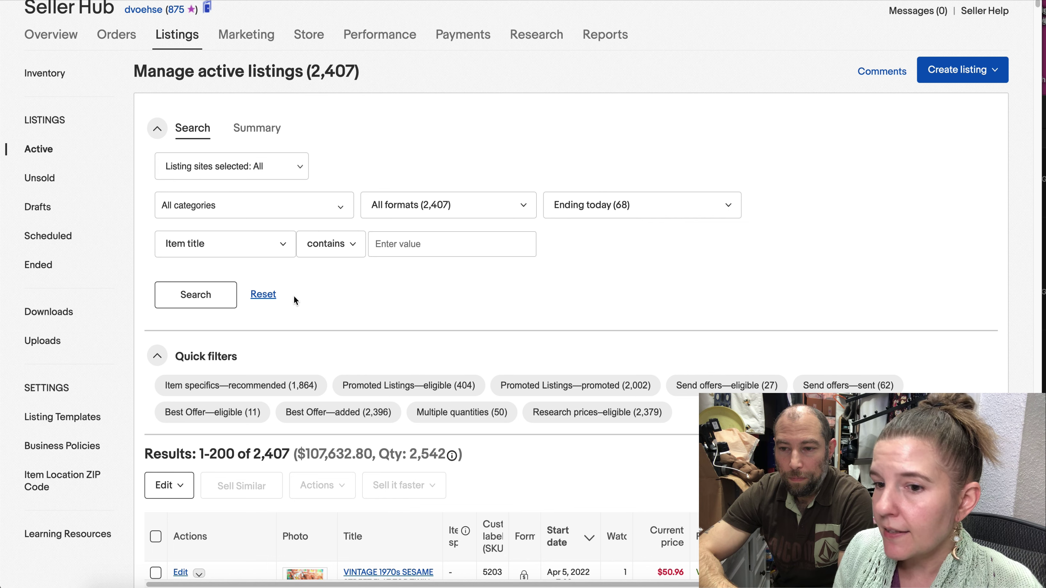
left_click(210, 301)
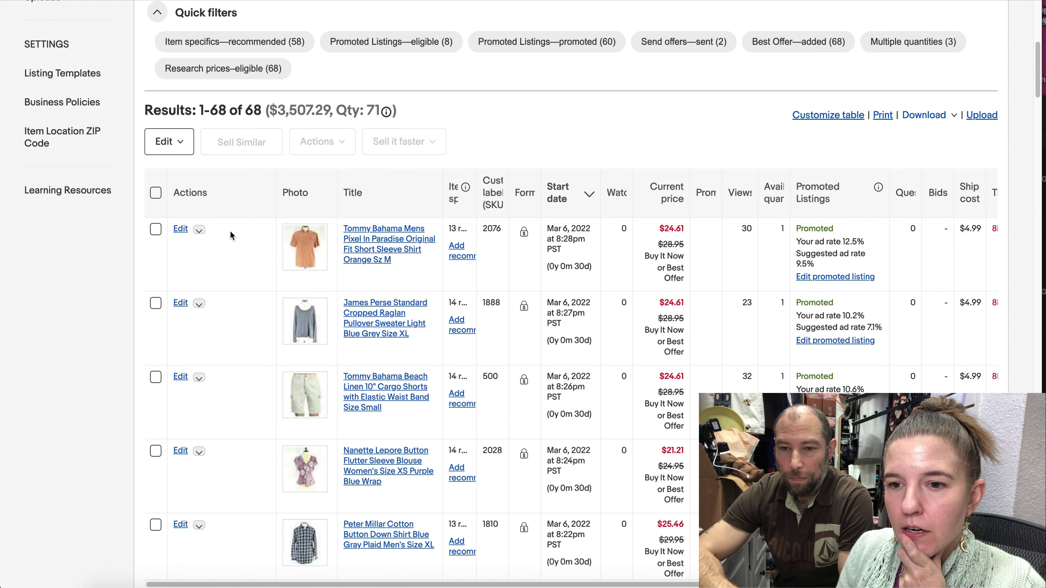
Select all the listings ending today and start Sell Similar for them.
scroll(230, 230, "up", 1)
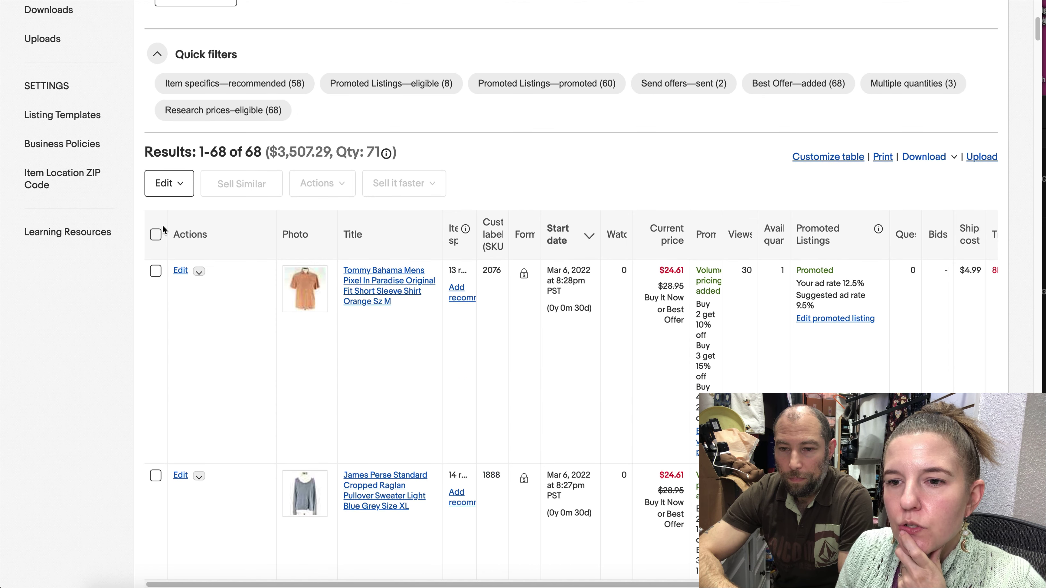
left_click(155, 235)
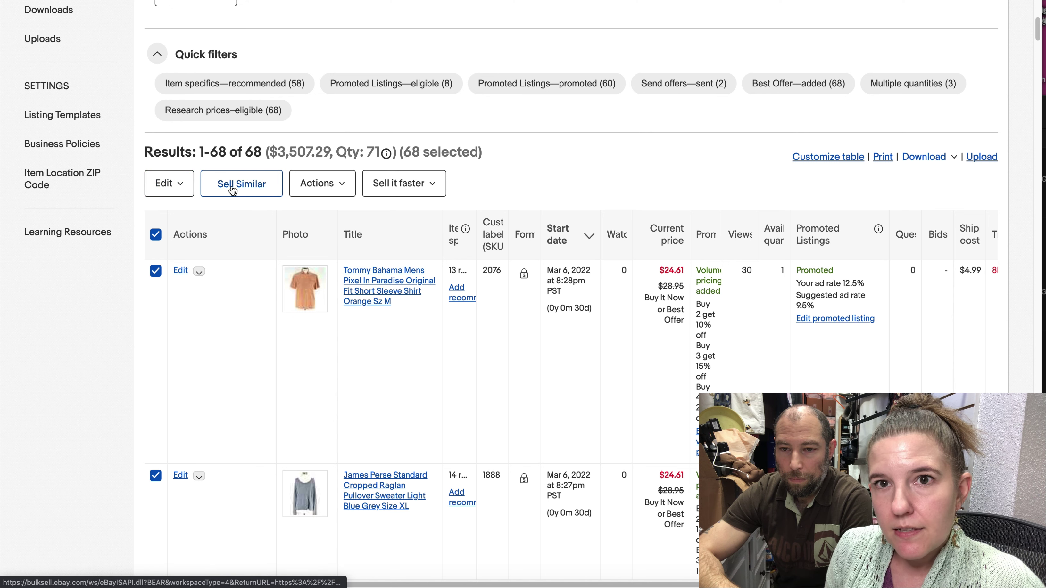
left_click(344, 189)
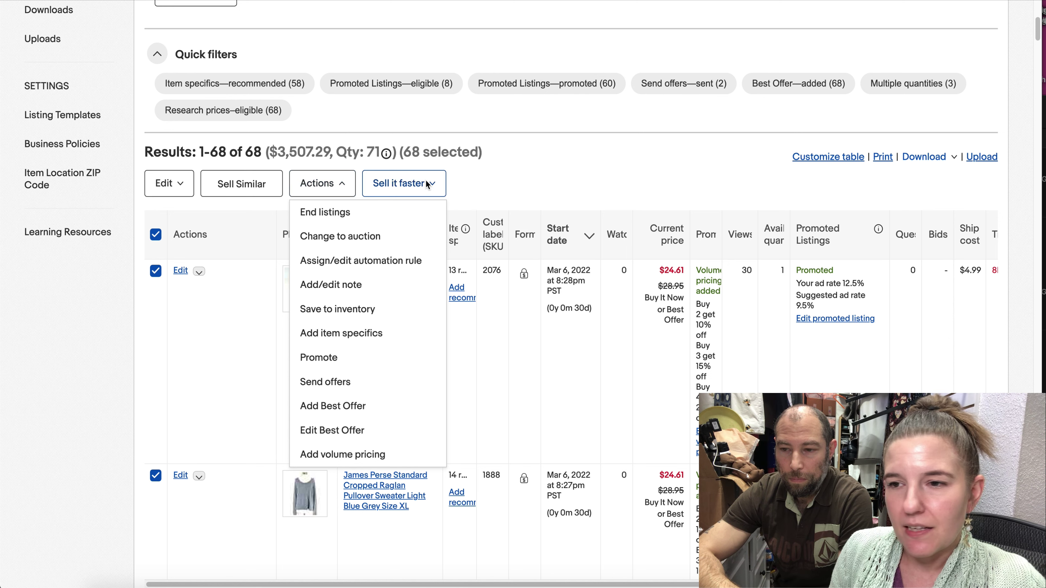
left_click(477, 177)
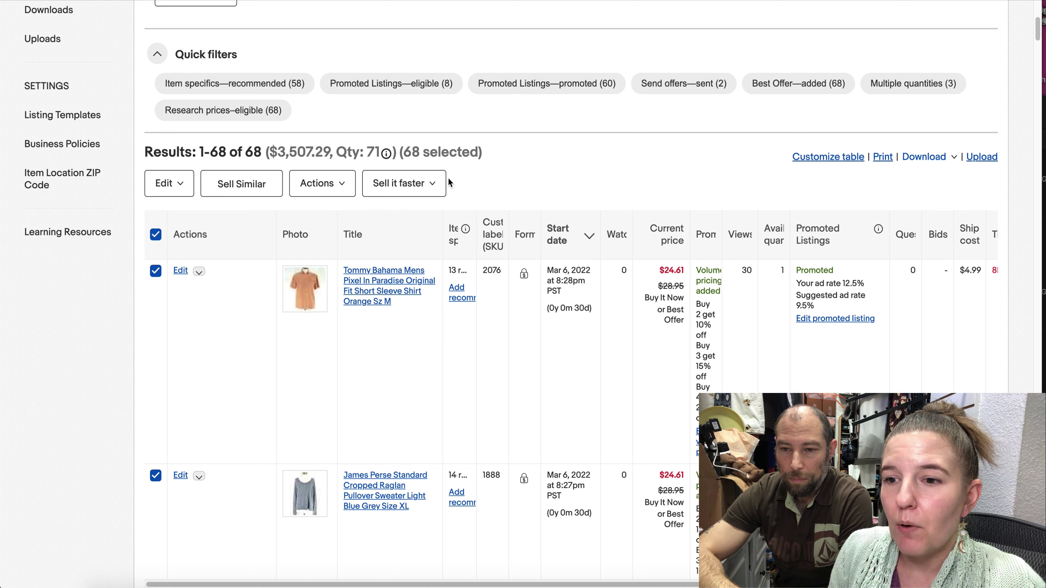
left_click(268, 186)
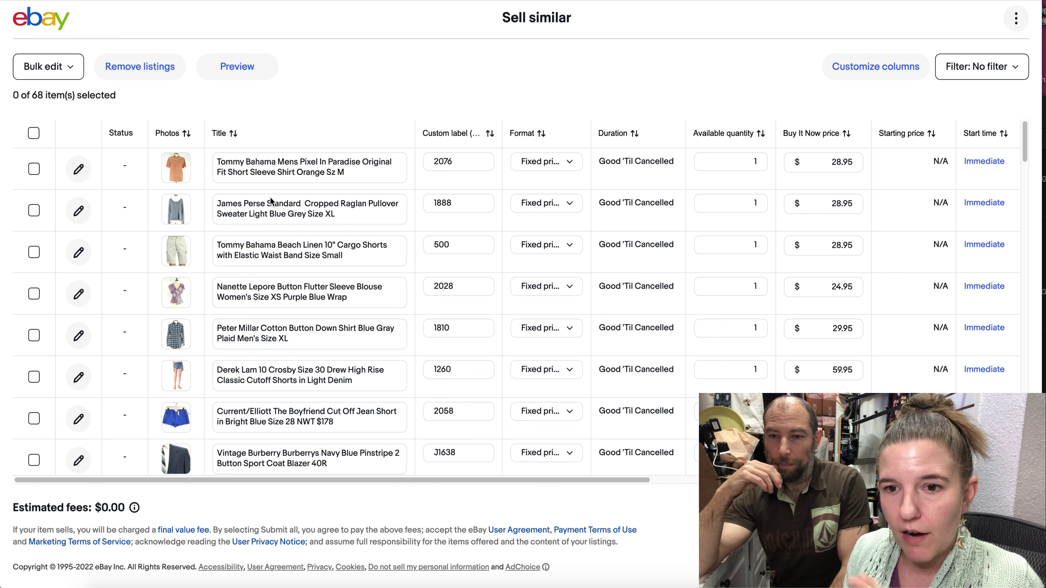
Select all the Sell Similar listings, save them as drafts, and dismiss the feedback survey and confirmation.
left_click(33, 134)
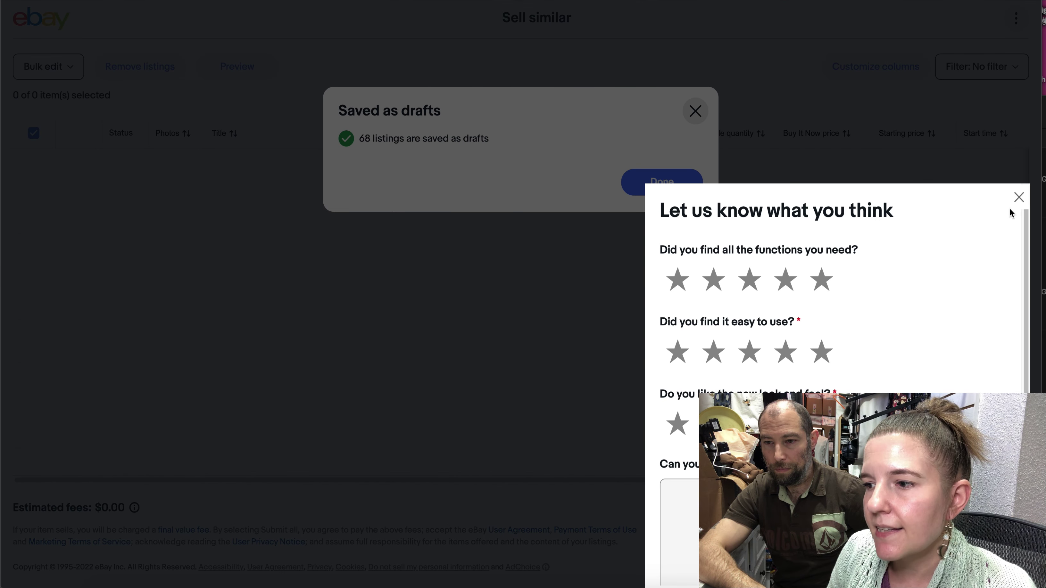
left_click(1018, 198)
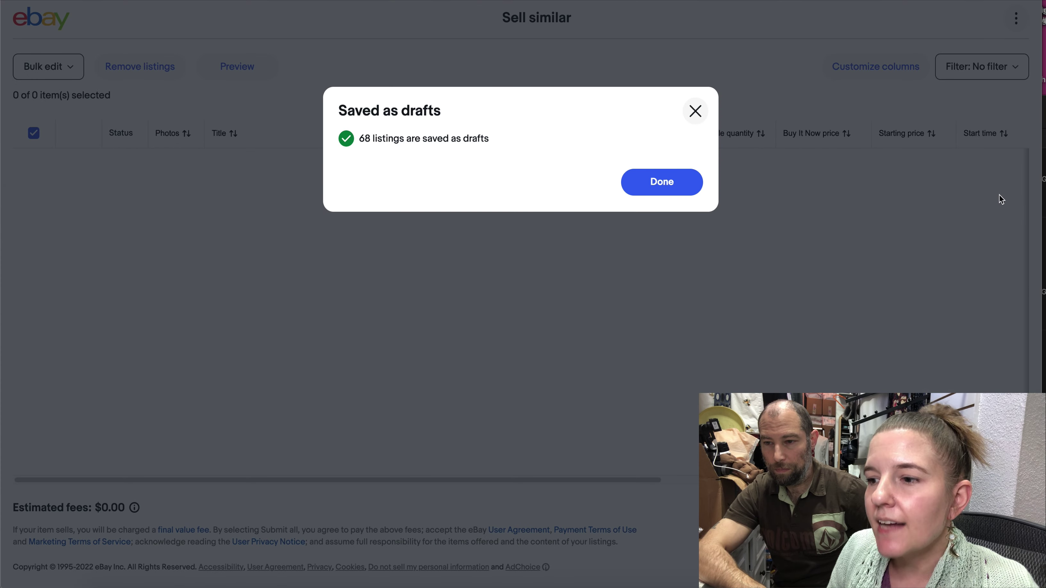
left_click(705, 111)
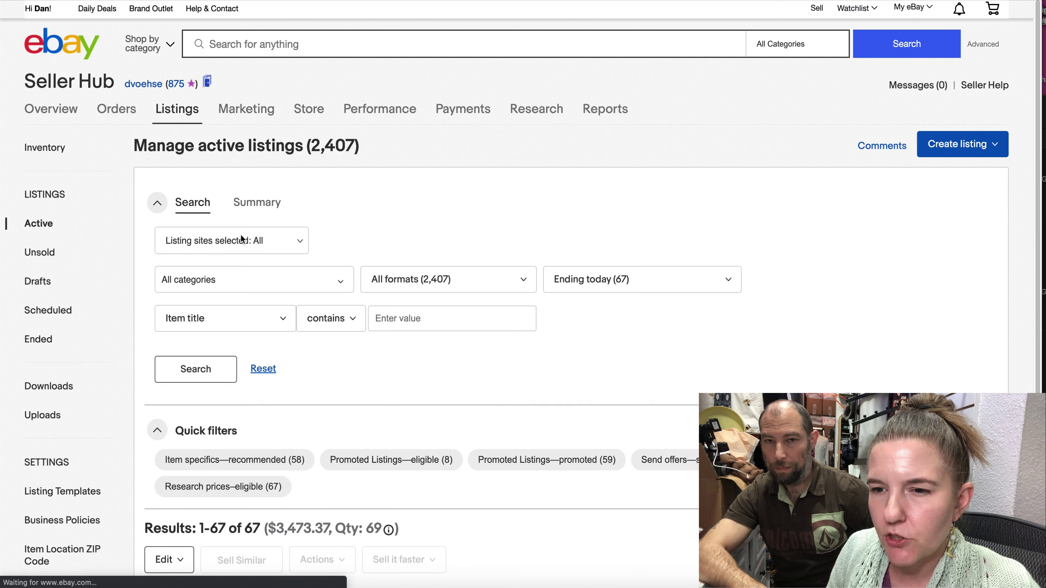
Open the drafts list and look over the newly saved copies of the listings.
scroll(330, 300, "down", 5)
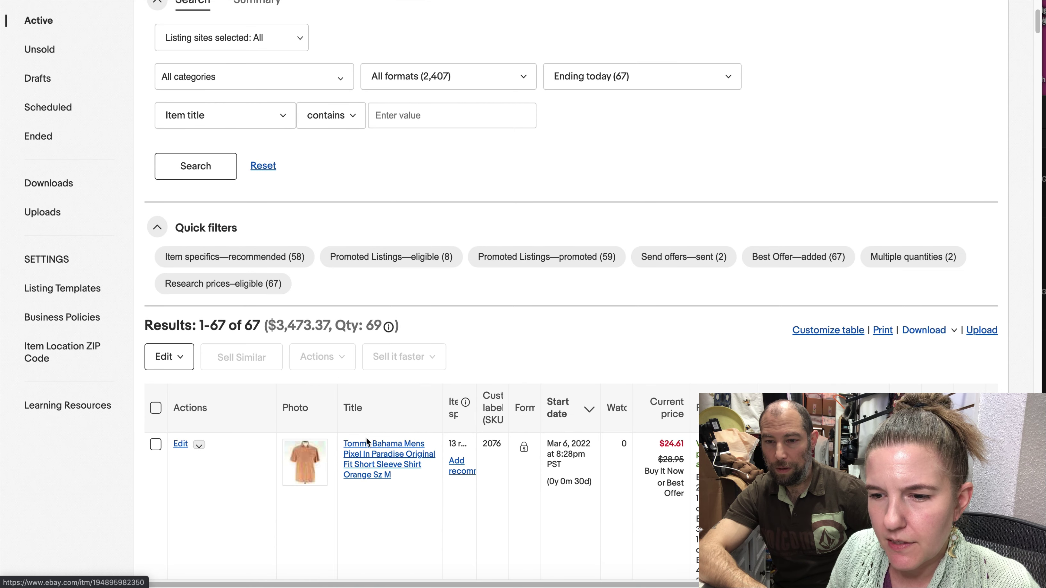
scroll(123, 235, "up", 3)
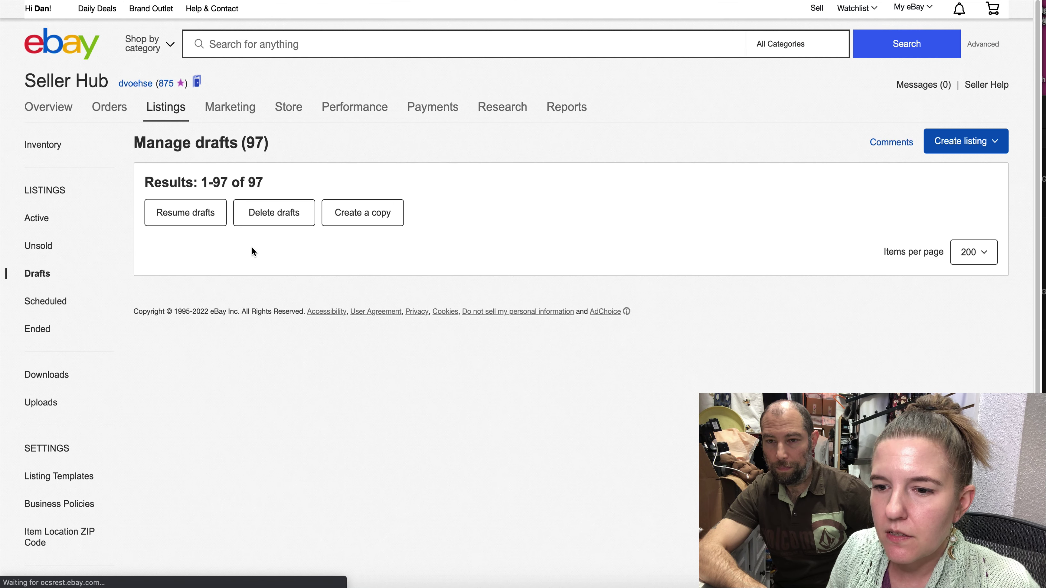
scroll(280, 313, "down", 3)
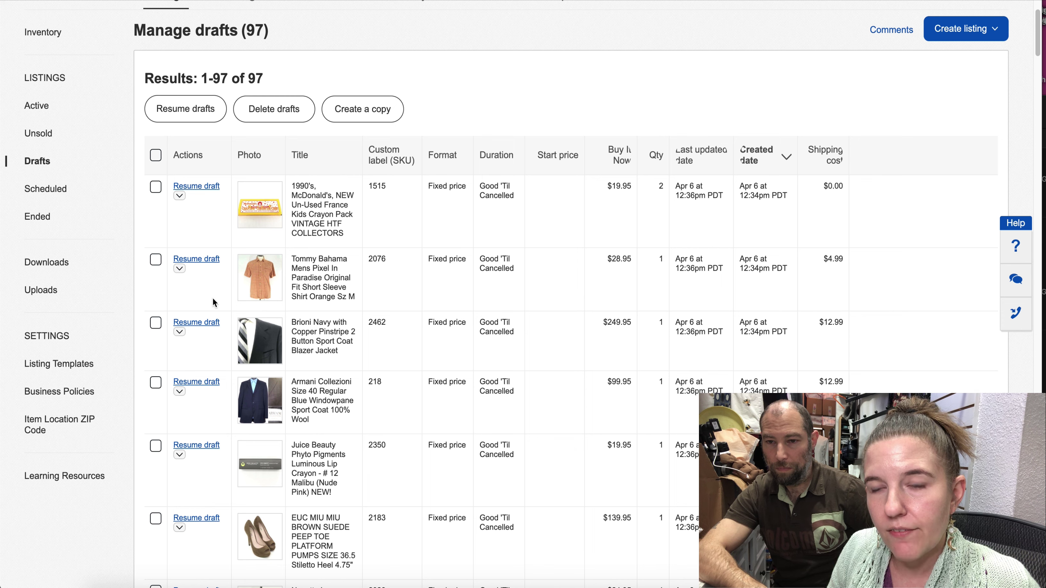
scroll(272, 290, "up", 3)
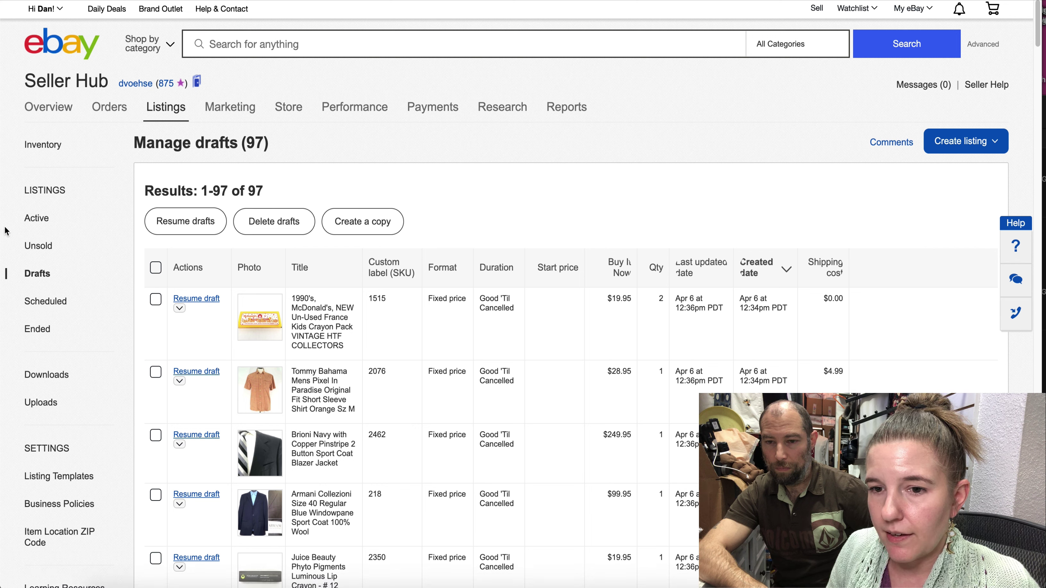
Return to the active listings and filter them again by the status Ending today.
left_click(36, 219)
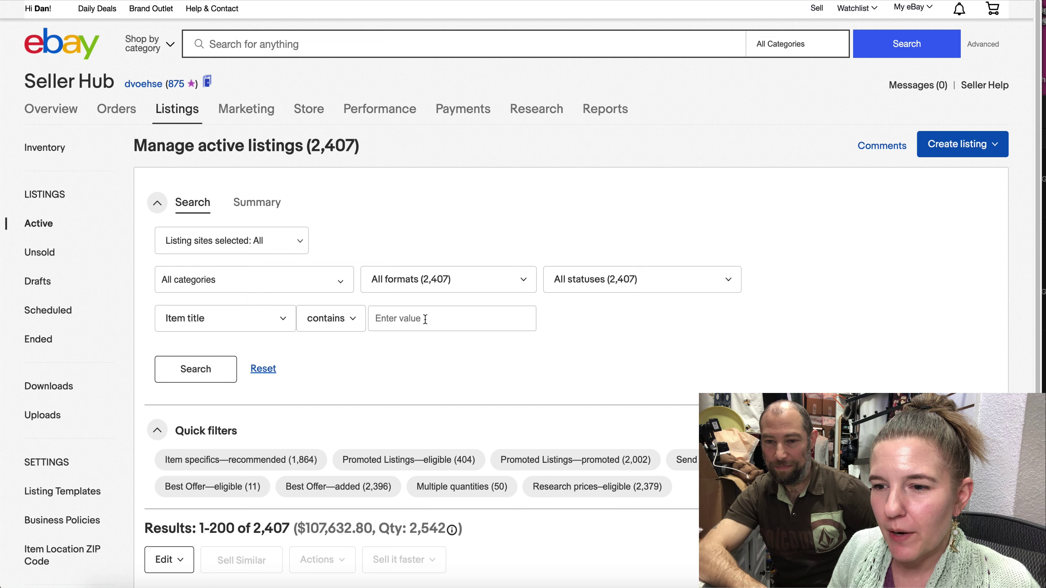
scroll(493, 307, "down", 2)
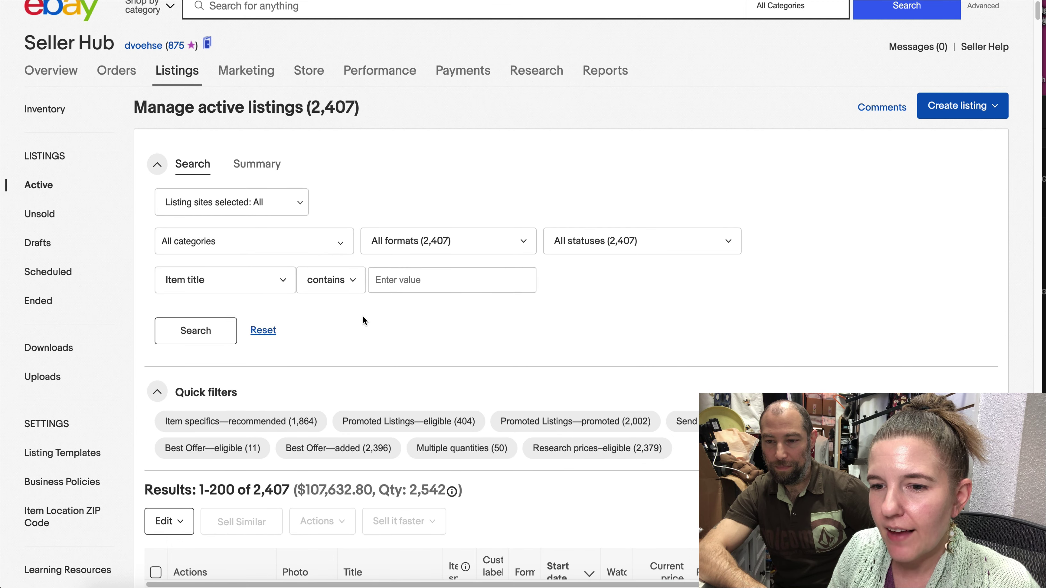
left_click(620, 241)
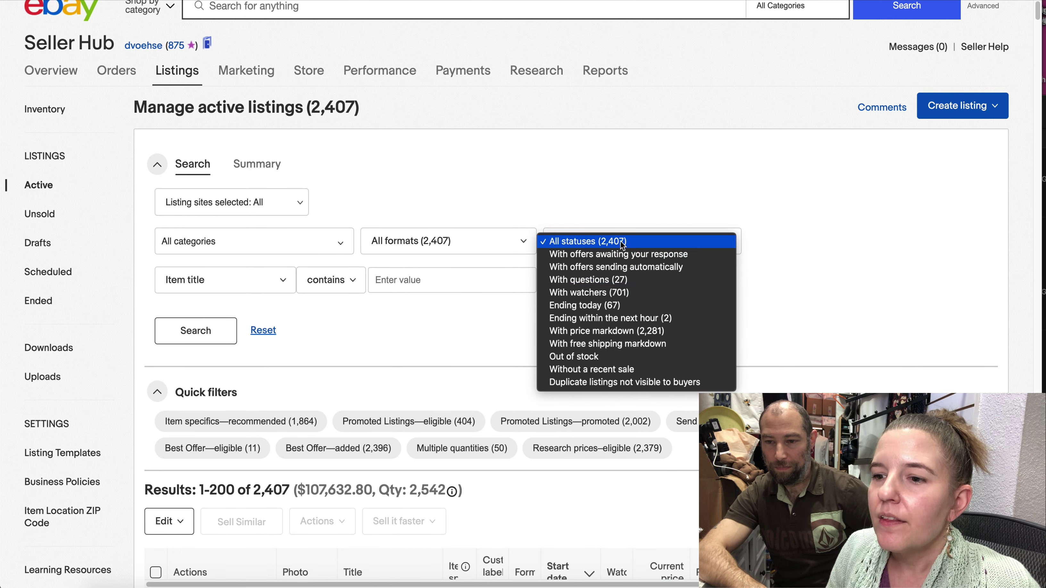
left_click(619, 301)
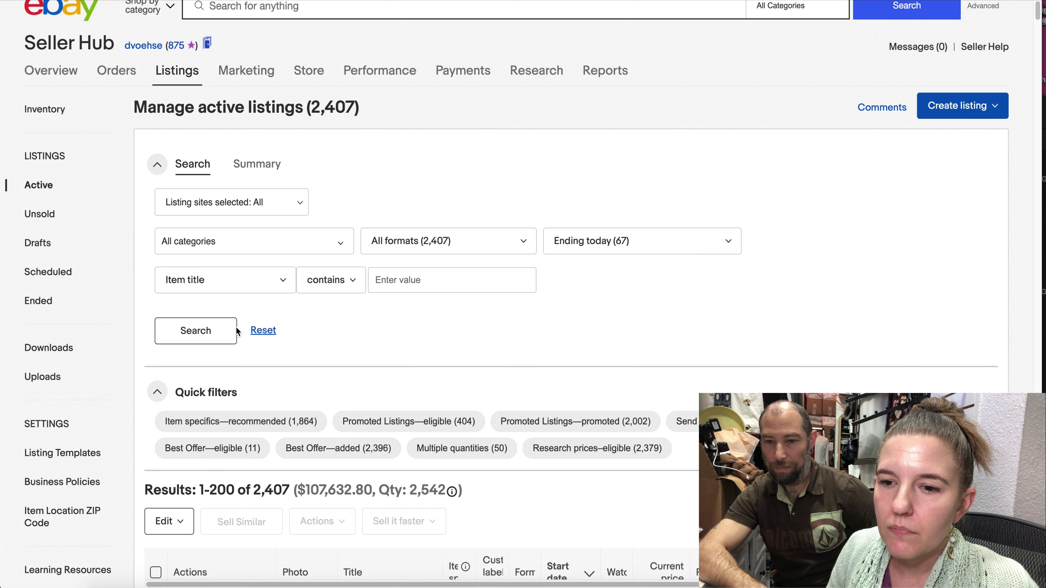
left_click(211, 333)
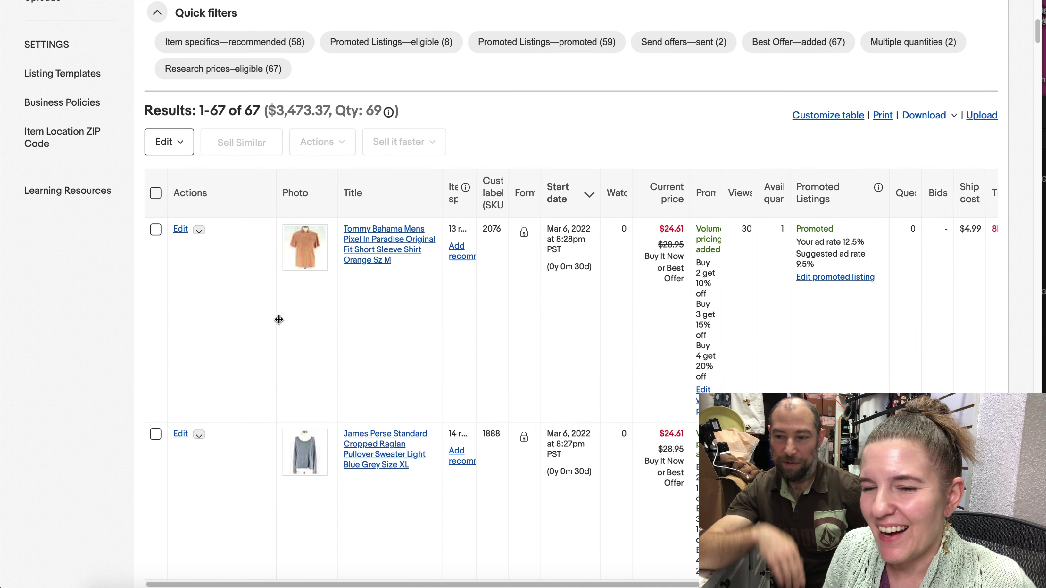
Select all the filtered listings and show the bulk actions containing End listings without applying any.
left_click(154, 193)
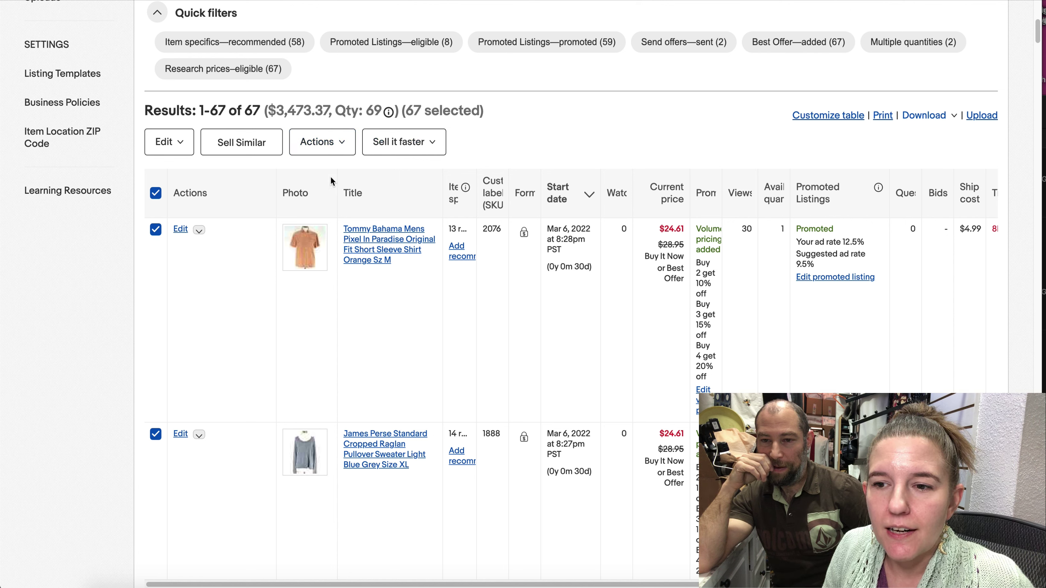
left_click(326, 143)
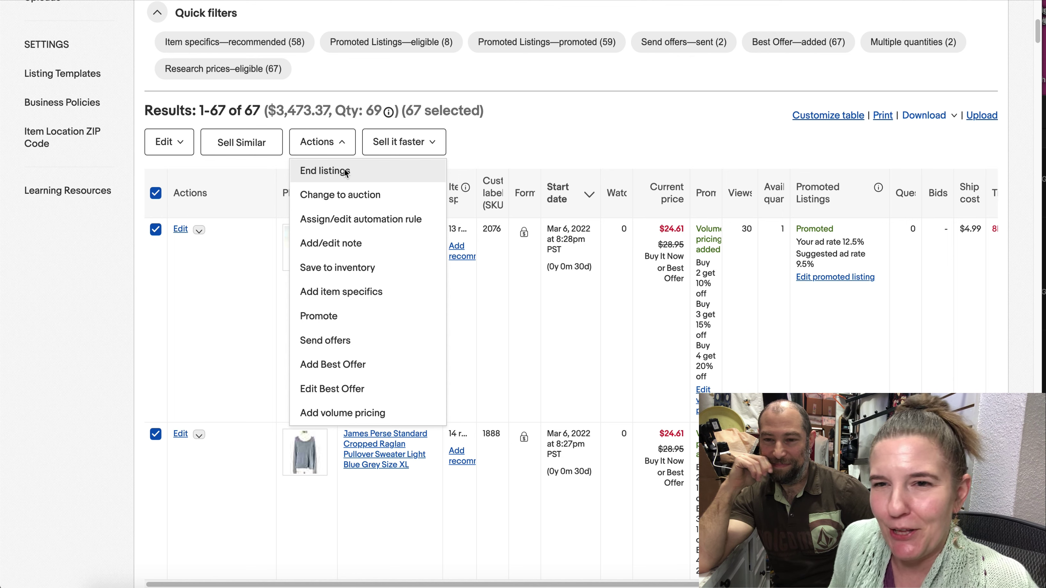
left_click(519, 124)
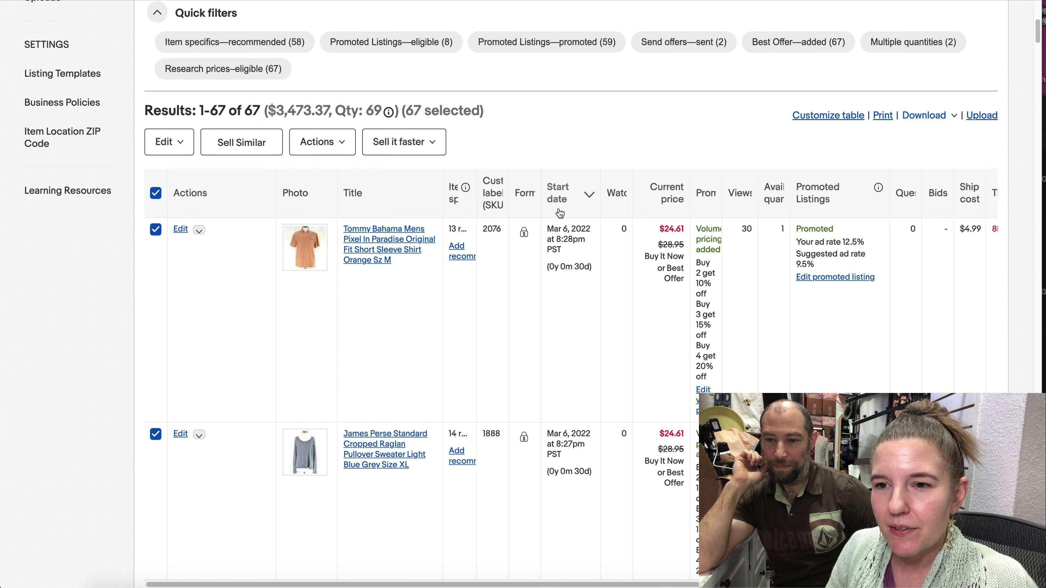
scroll(560, 213, "up", 5)
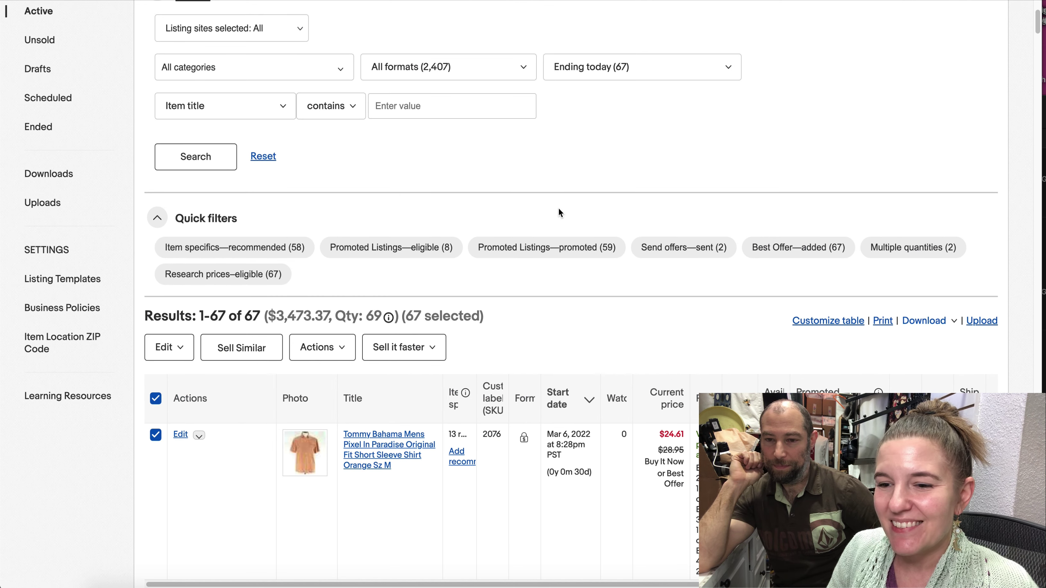
scroll(560, 213, "down", 5)
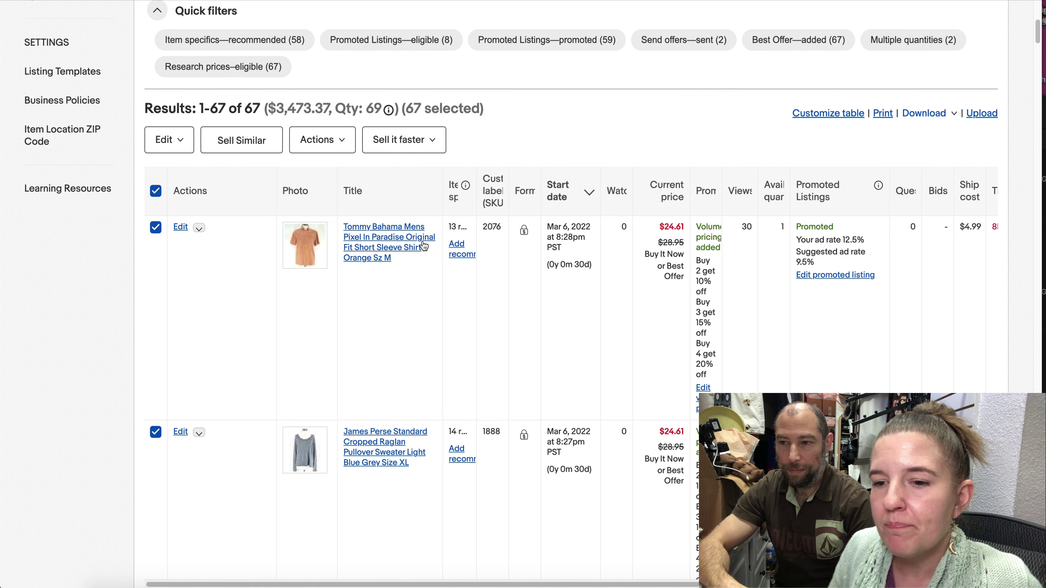
scroll(520, 201, "up", 10)
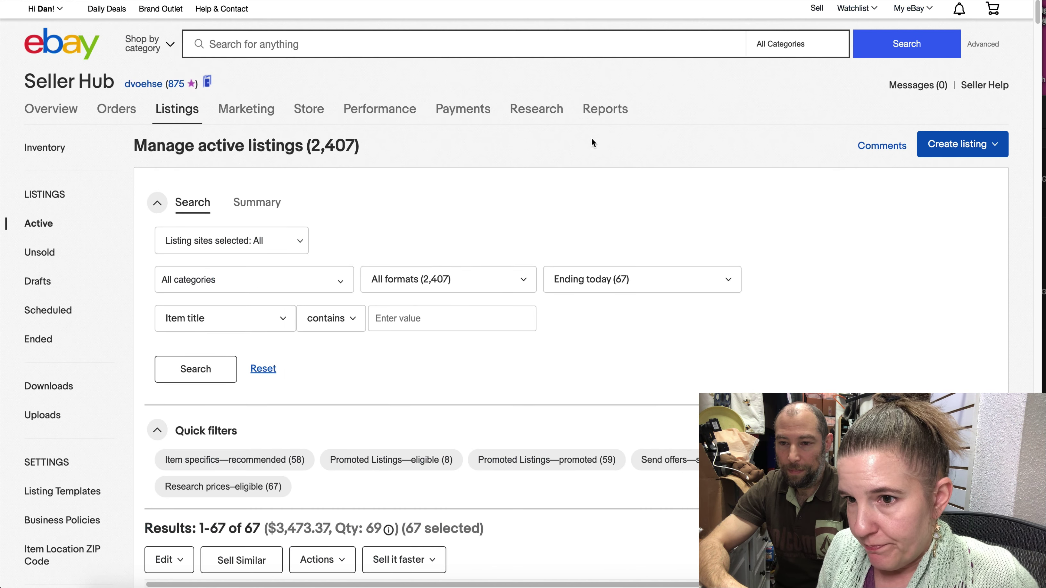
Check the first selected eBay listing's title, switch to Vendoo and search the inventory for "tommy bahama".
key("ctrl+Tab")
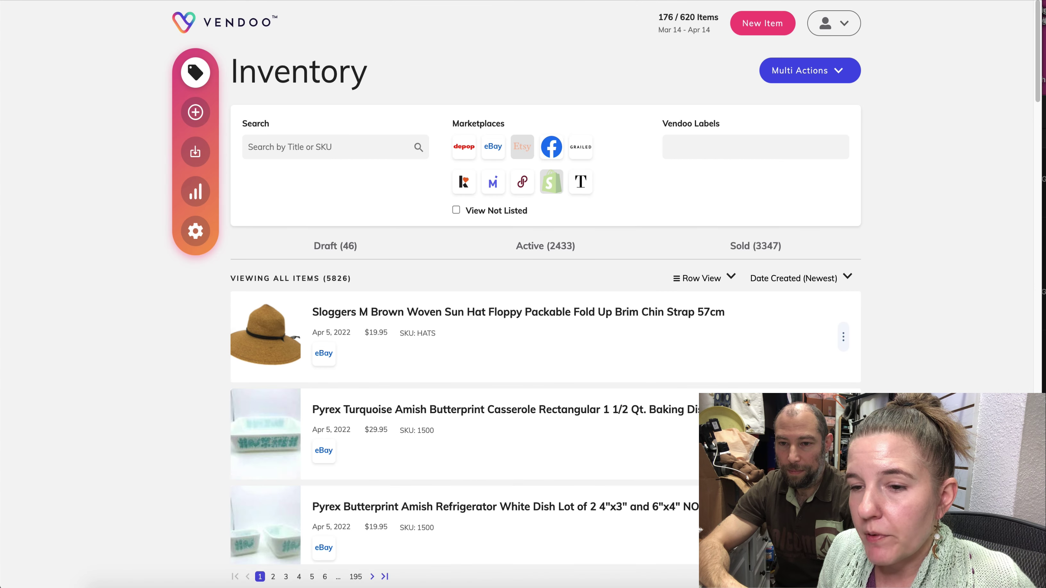
key("ctrl+shift+Tab")
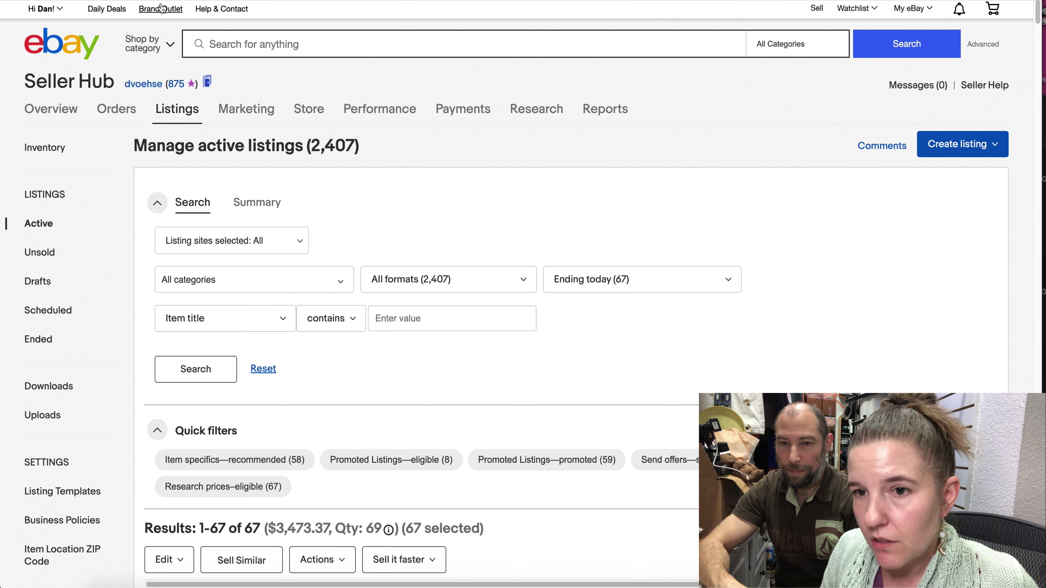
scroll(405, 309, "down", 7)
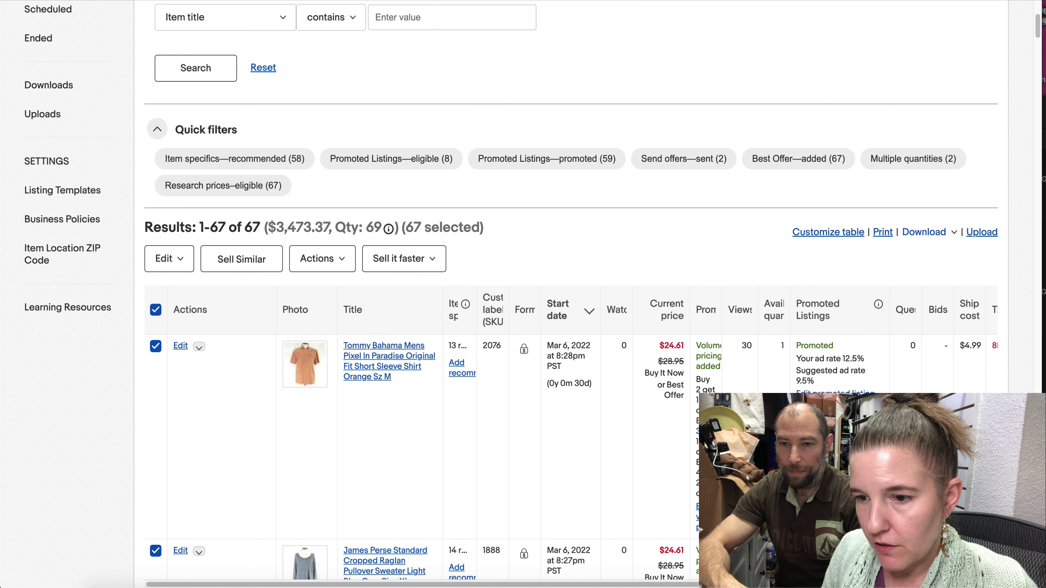
key("ctrl+Tab")
left_click(298, 147)
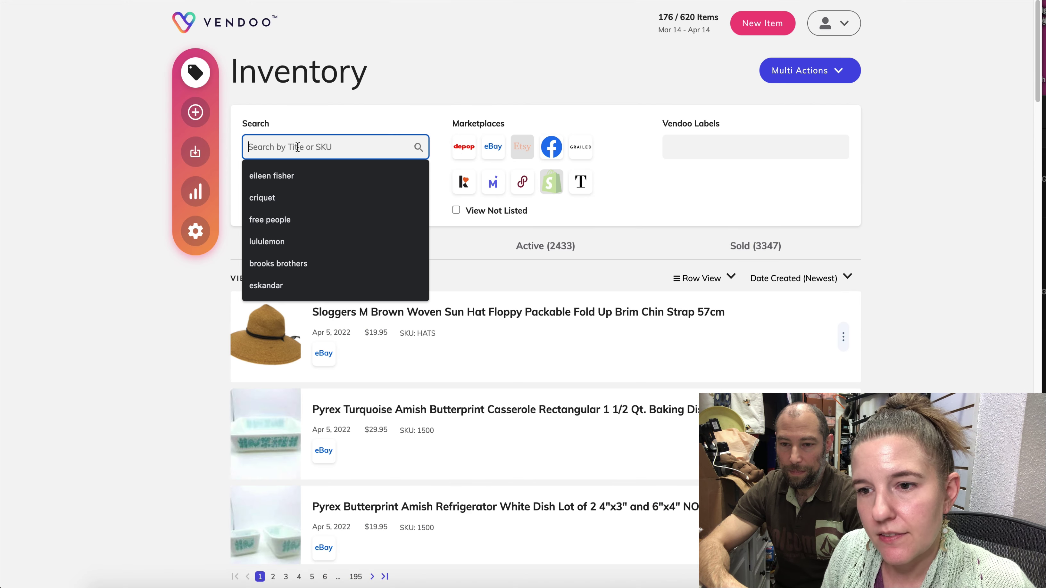
type("tomm")
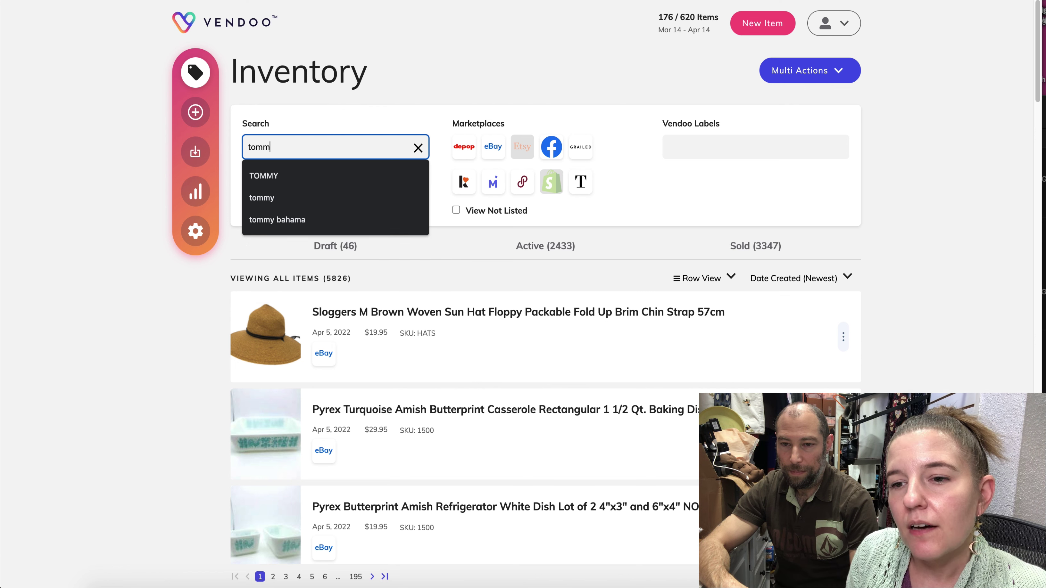
type("y bahama ")
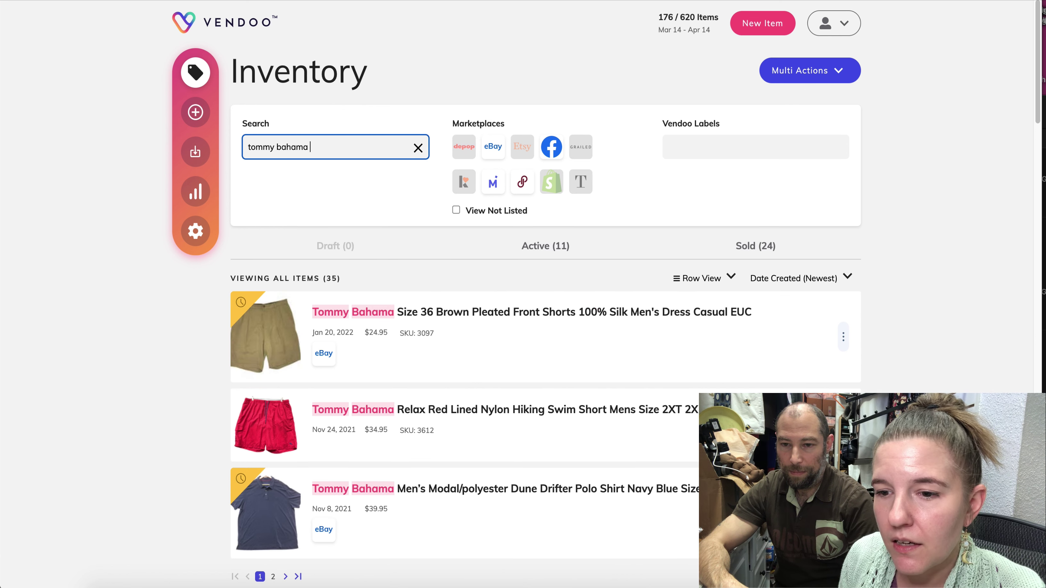
Narrow the Vendoo inventory search to "tommy bahama pixel" and open the orange shirt's eBay form.
type("bixel")
key("BackSpace")
key("BackSpace")
key("BackSpace")
key("BackSpace")
key("BackSpace")
key("BackSpace")
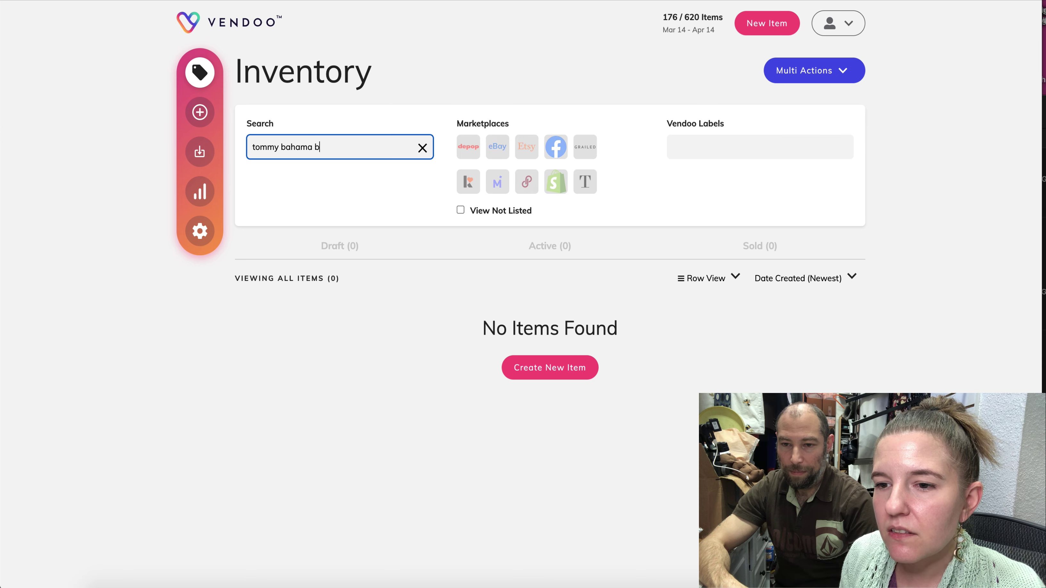
type("pixel")
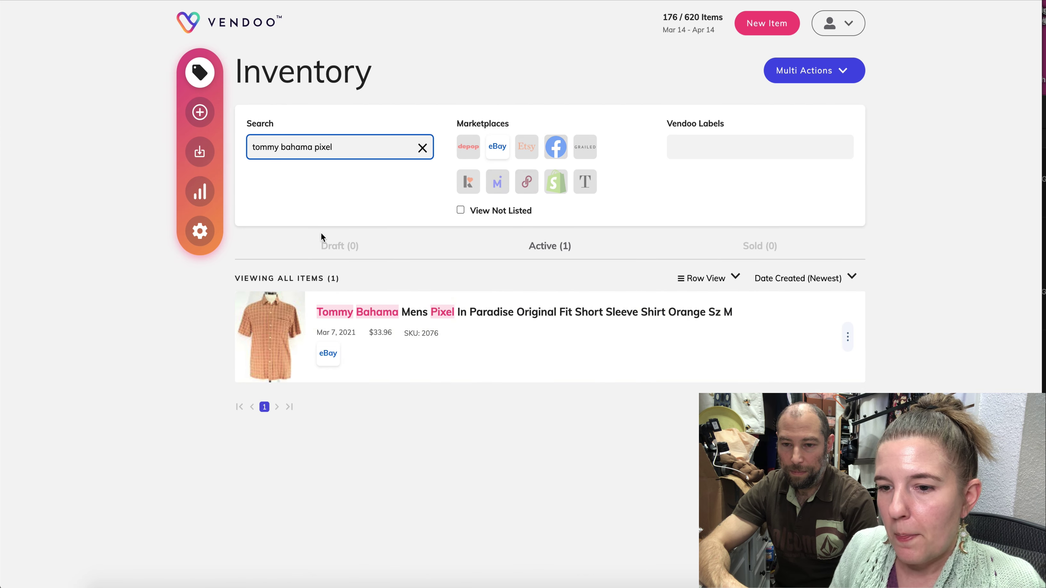
left_click(419, 349)
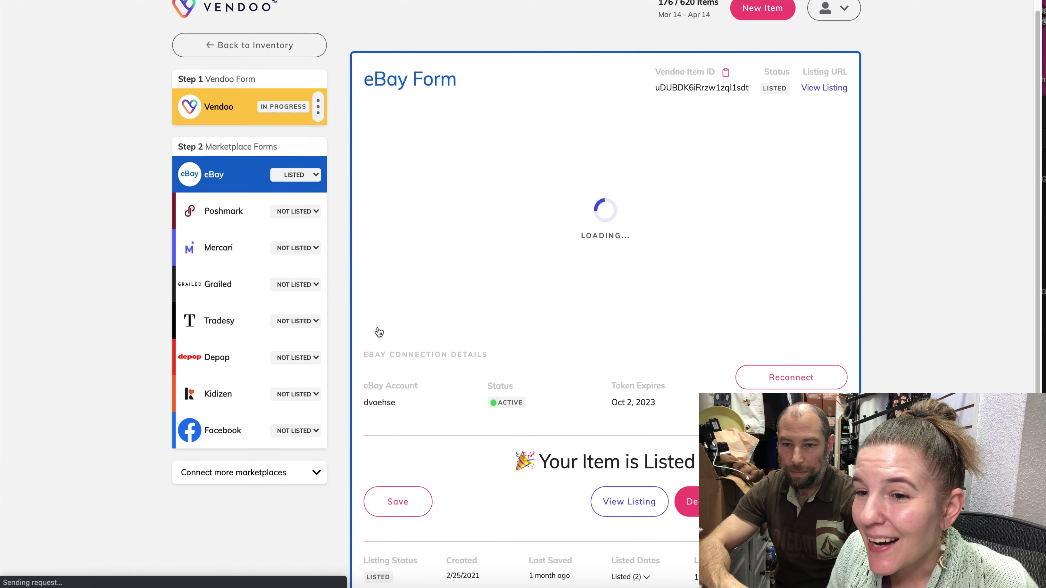
Move "Sz M" from the end of the eBay title to directly after "Mens".
scroll(568, 327, "down", 8)
scroll(568, 326, "up", 8)
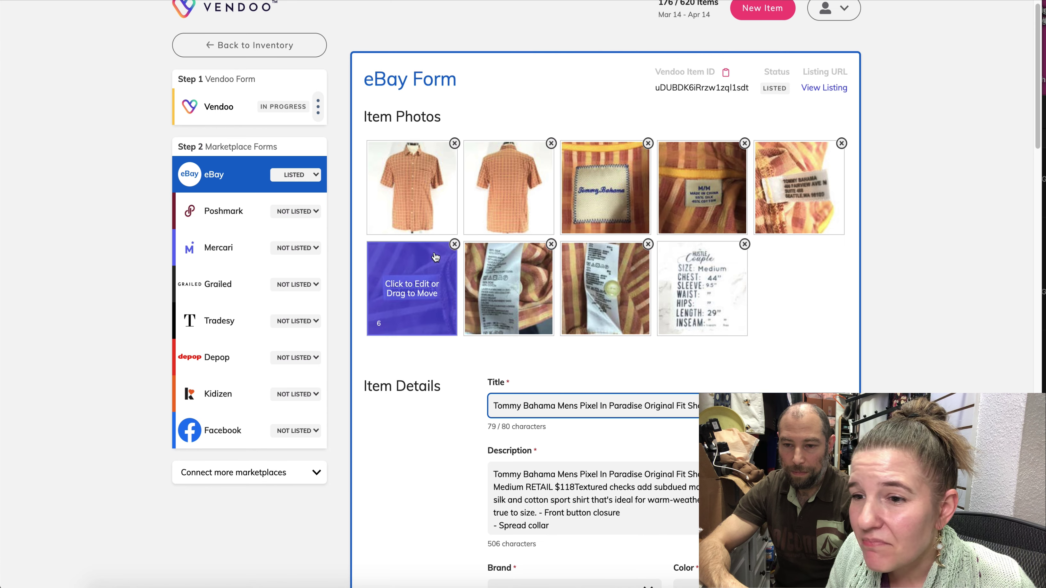
scroll(511, 288, "down", 2)
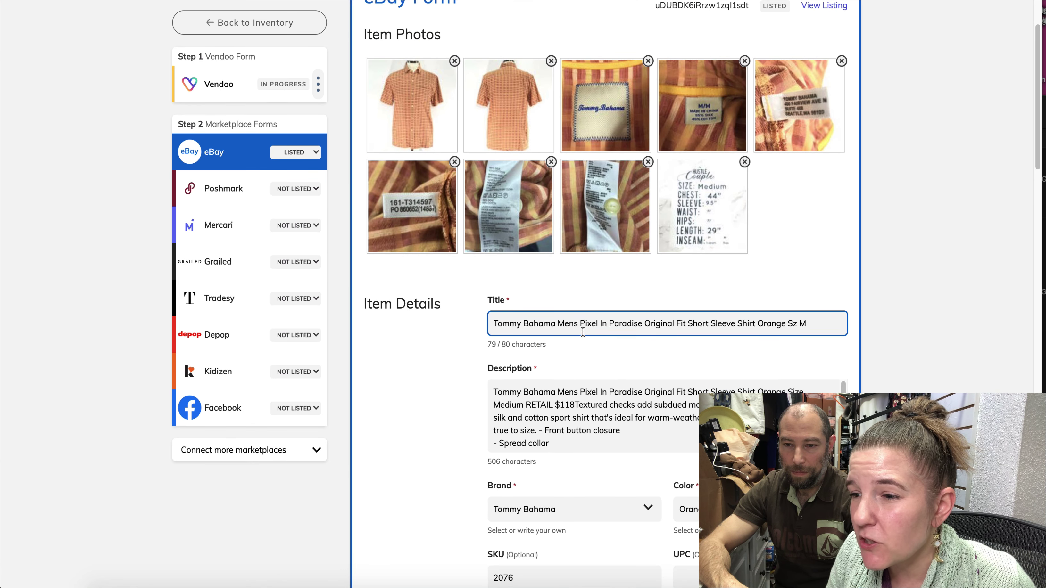
left_click_drag(786, 321, 823, 321)
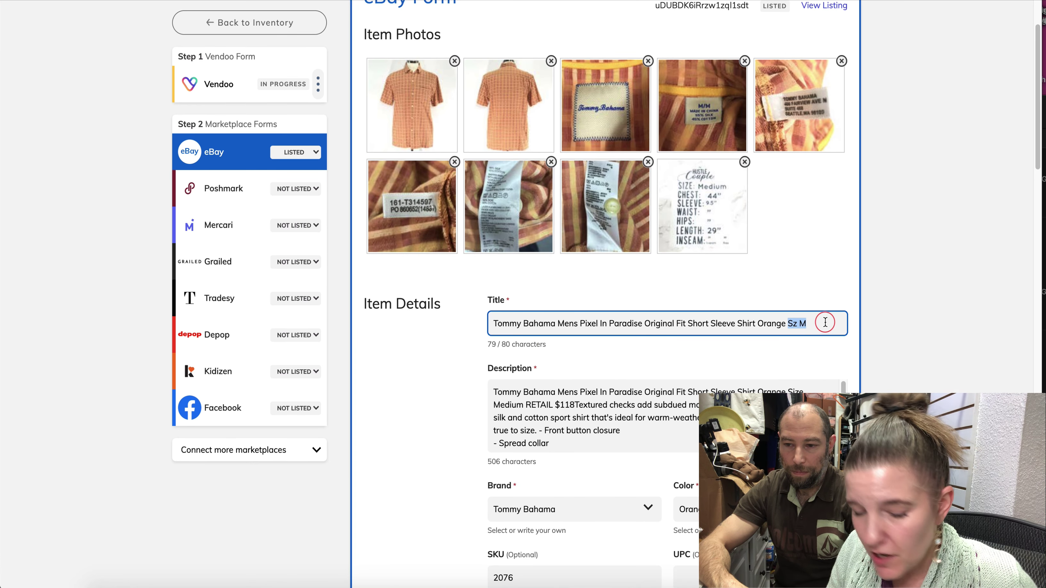
key("BackSpace")
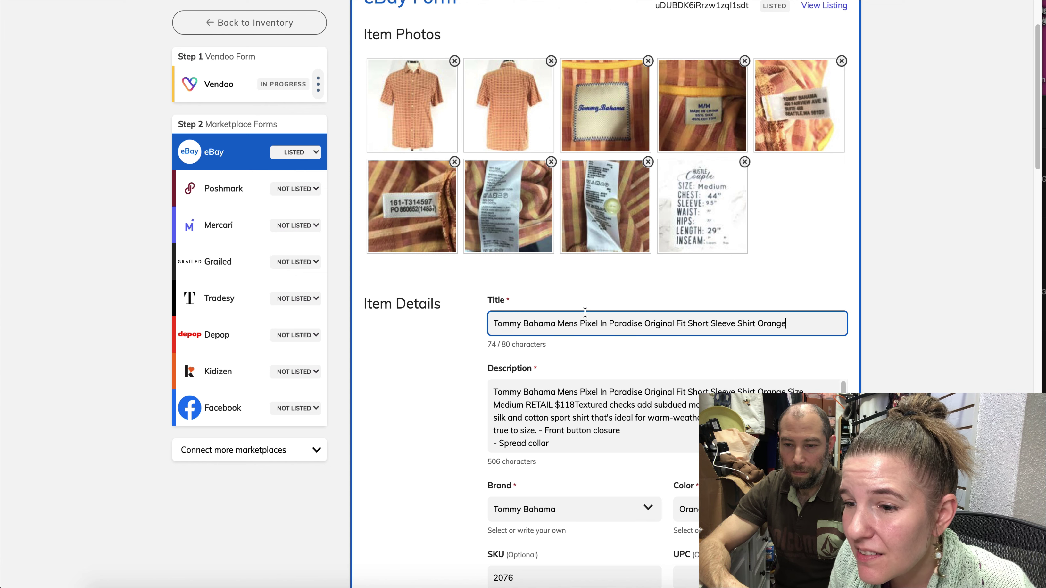
left_click(579, 323)
type("Sz M")
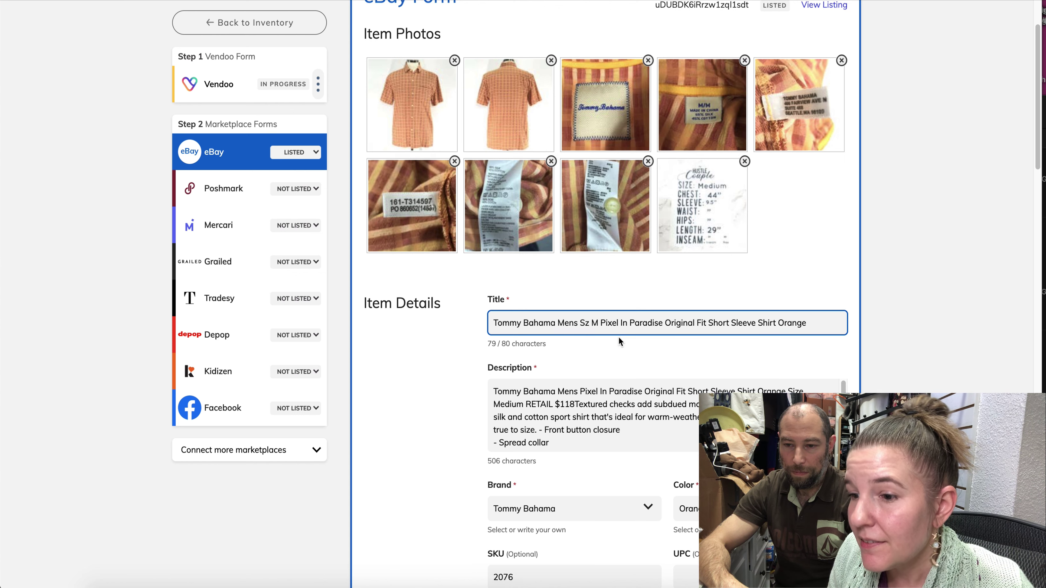
Set the Buy It Now price in the shirt's eBay form to $24.95.
scroll(619, 337, "down", 10)
scroll(619, 337, "down", 14)
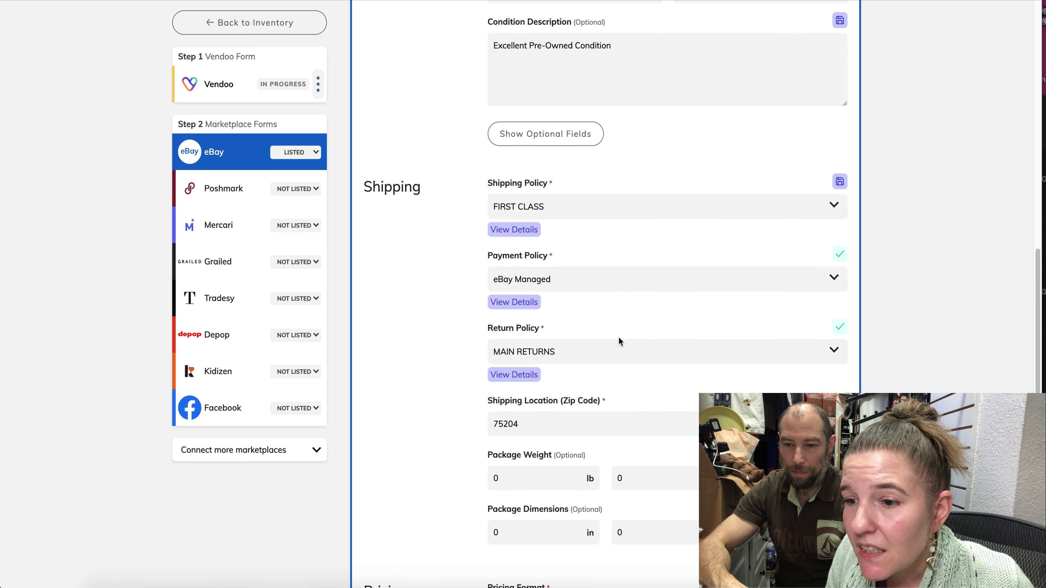
scroll(619, 337, "down", 6)
left_click(515, 395)
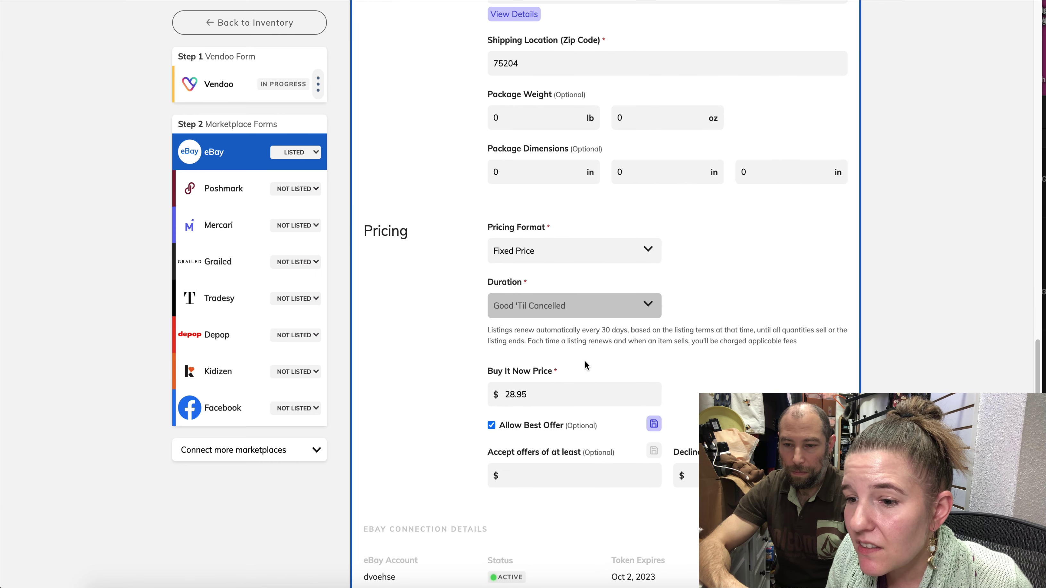
key("BackSpace")
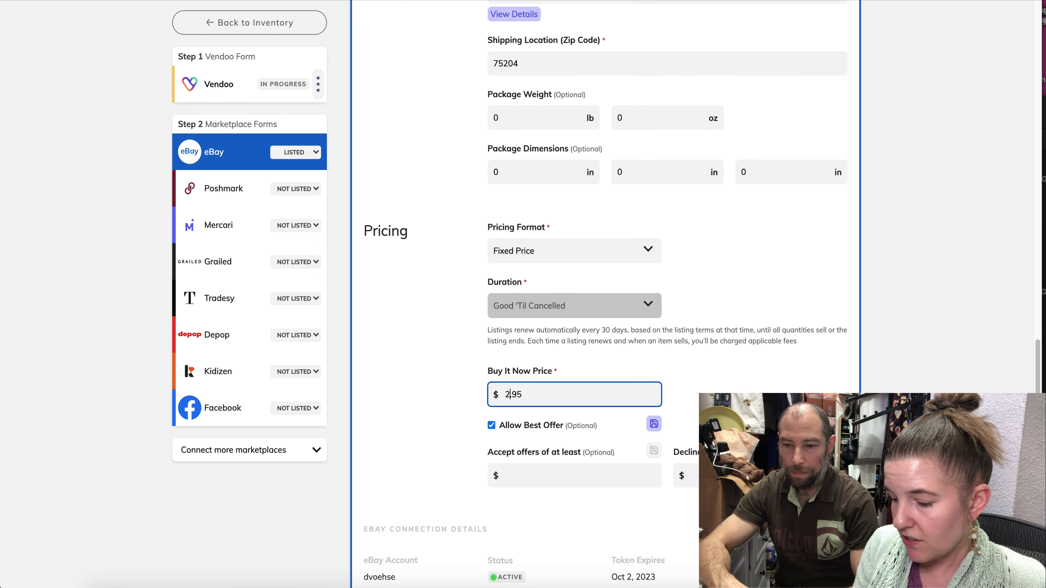
type("4")
Delist the shirt from eBay, confirm the delisting, and list it on eBay again with the edited details.
scroll(746, 342, "down", 6)
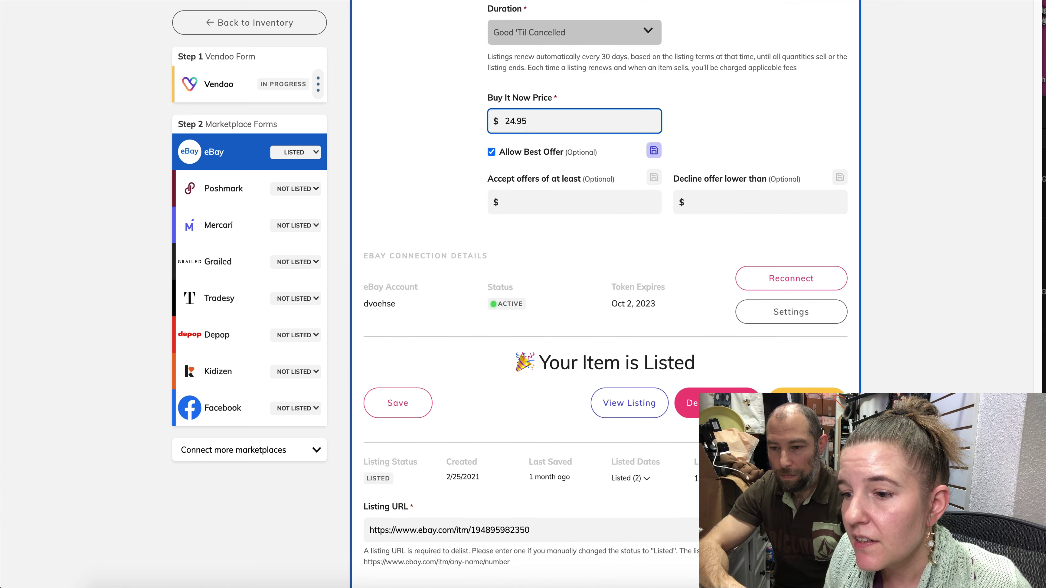
left_click(692, 402)
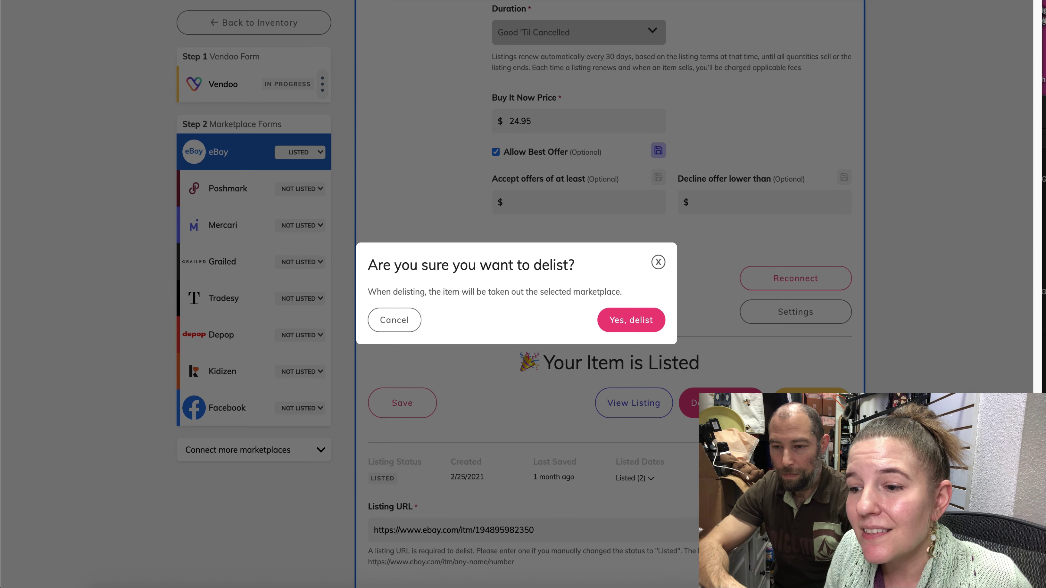
left_click(643, 322)
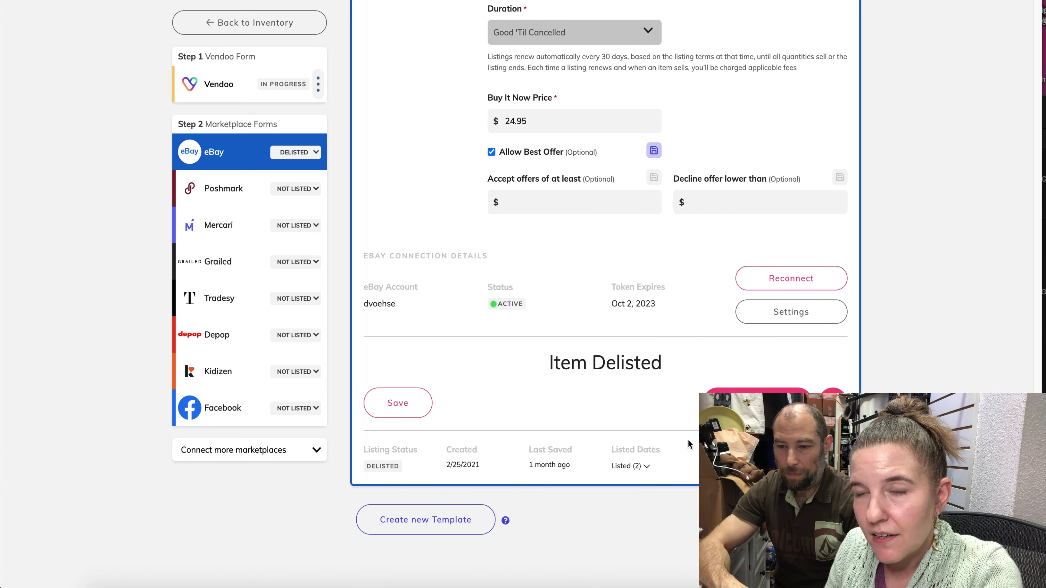
left_click(758, 402)
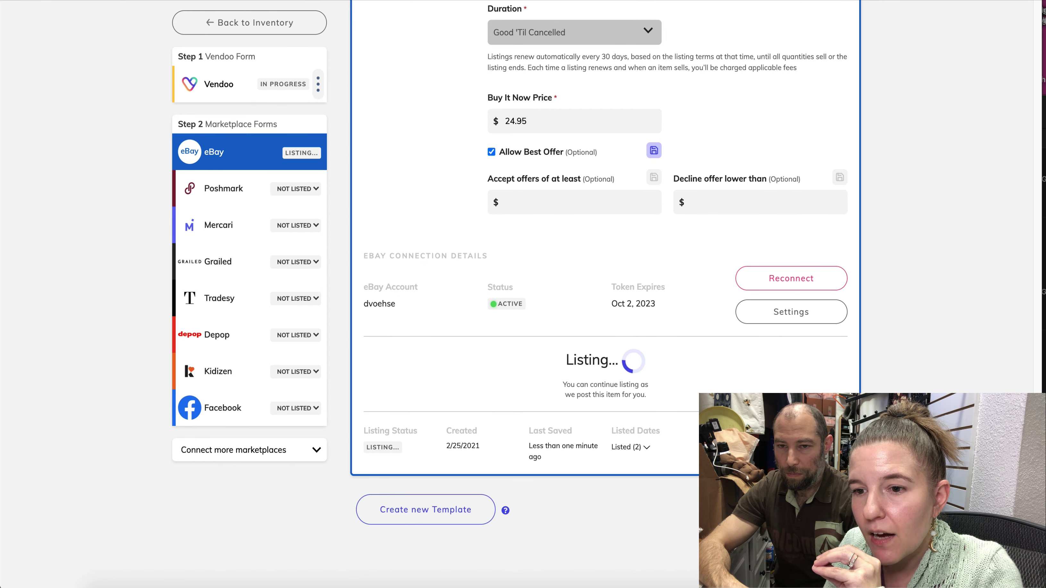
Switch to eBay's active listings, filter them by All statuses, and check the relisted Tommy Bahama shirt.
scroll(358, 282, "down", 8)
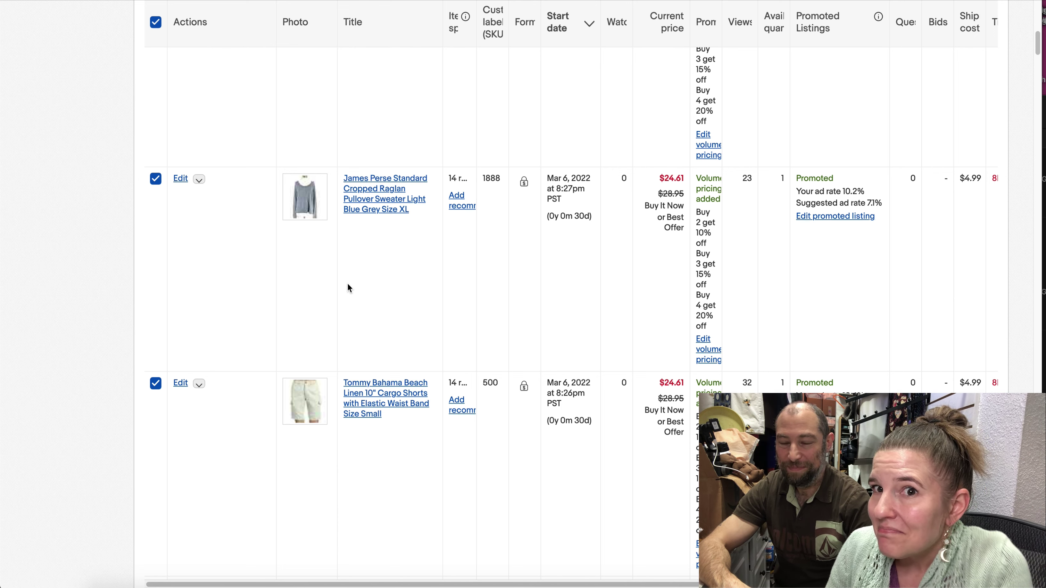
scroll(348, 284, "up", 1)
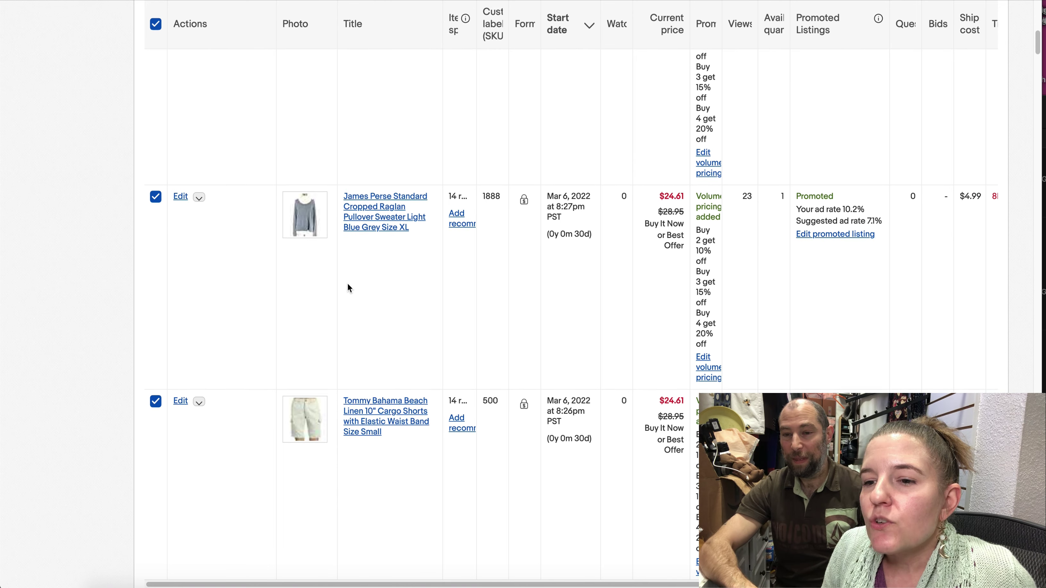
scroll(348, 283, "up", 15)
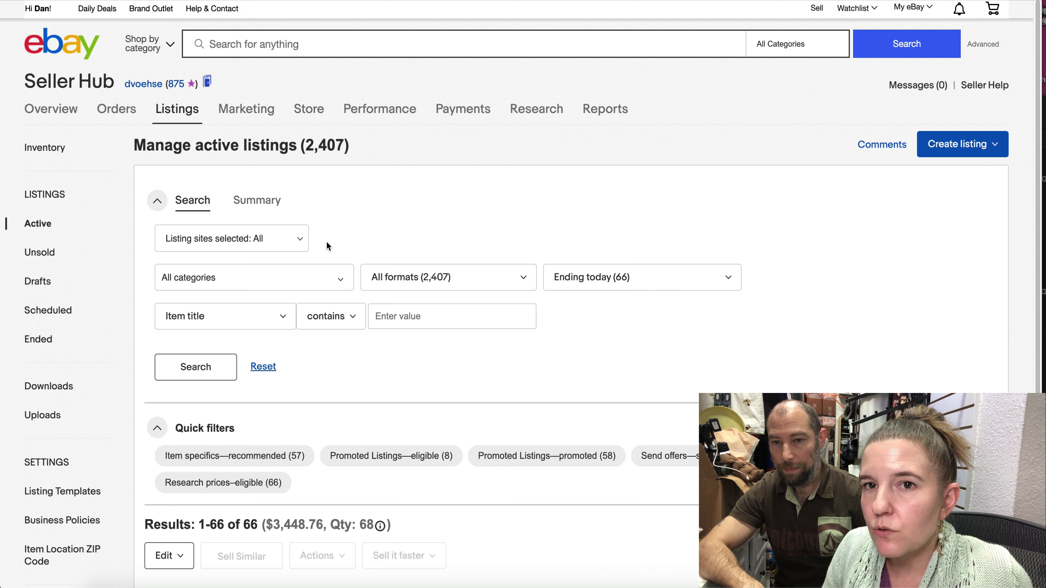
scroll(328, 247, "down", 5)
scroll(326, 241, "down", 5)
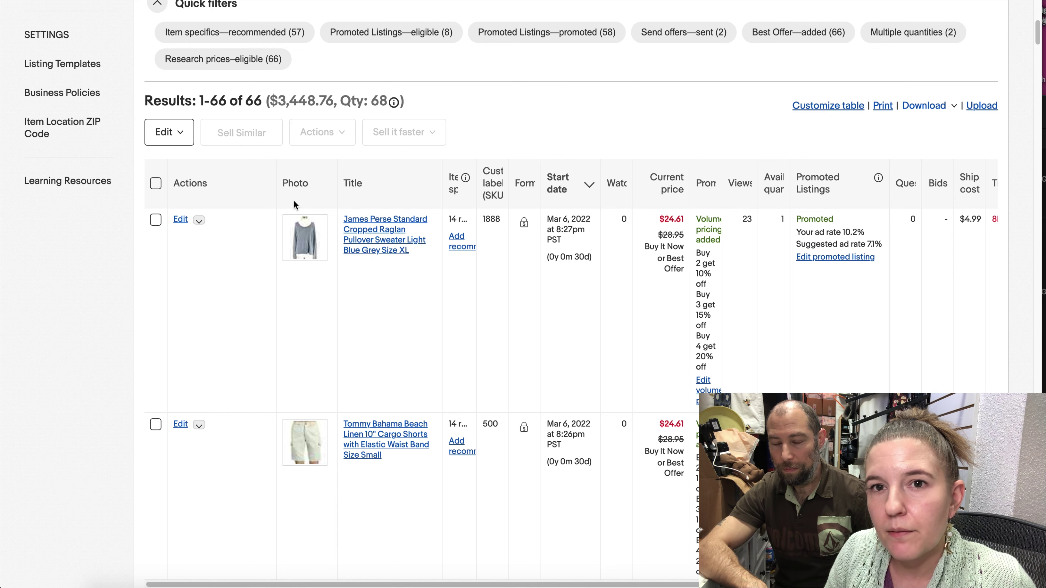
scroll(293, 200, "up", 10)
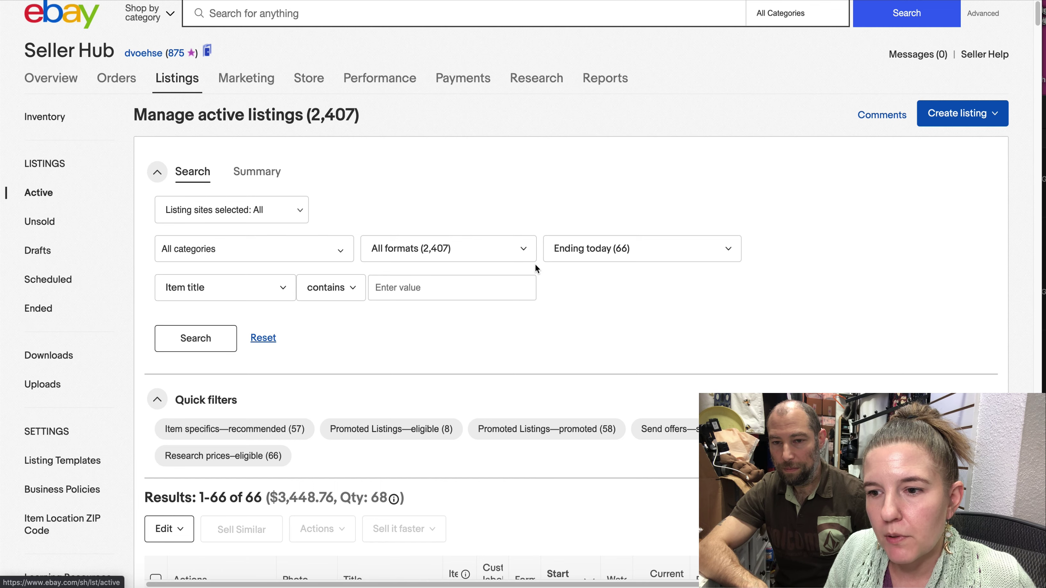
left_click(552, 257)
left_click(598, 186)
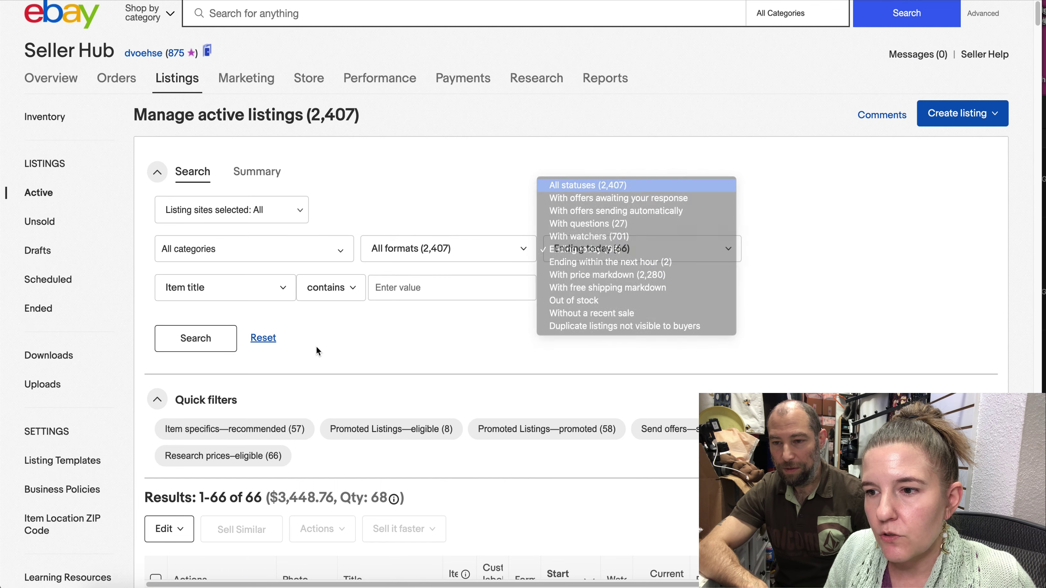
left_click(198, 340)
scroll(349, 358, "down", 10)
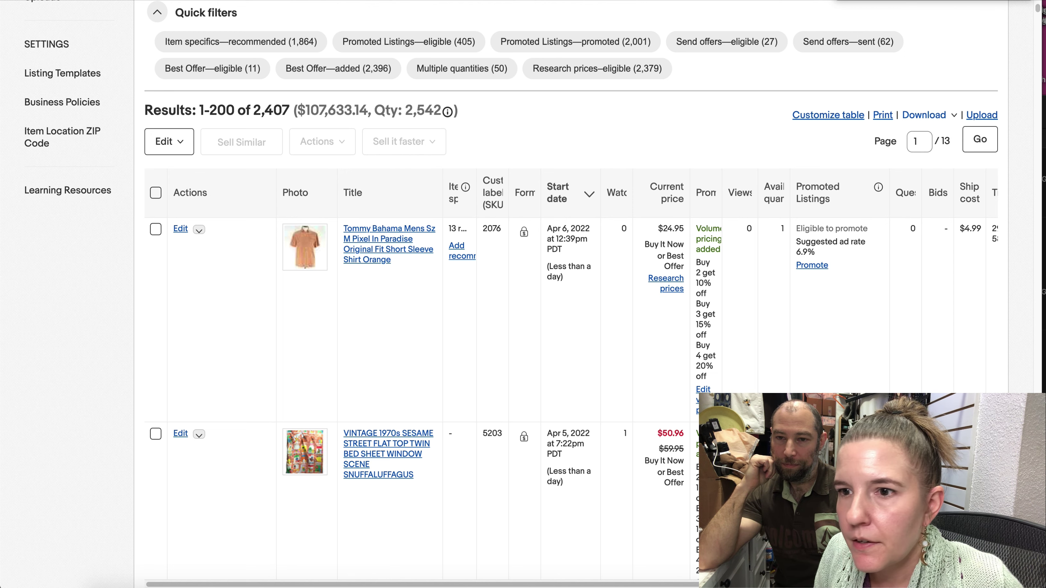
Open the Poshmark site in a new browser tab.
key("super+t")
type("[")
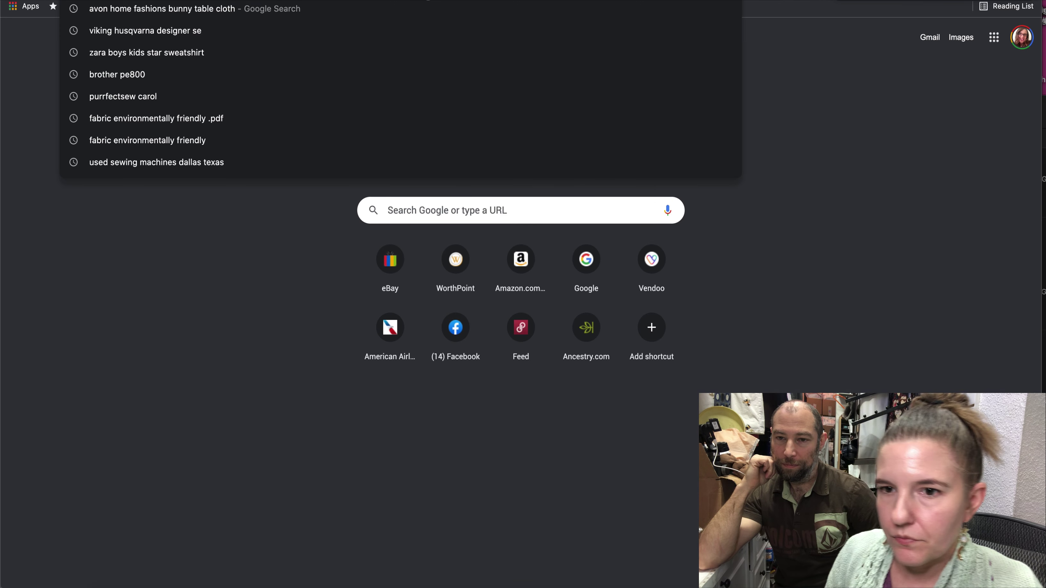
key("BackSpace")
type("p")
key("BackSpace")
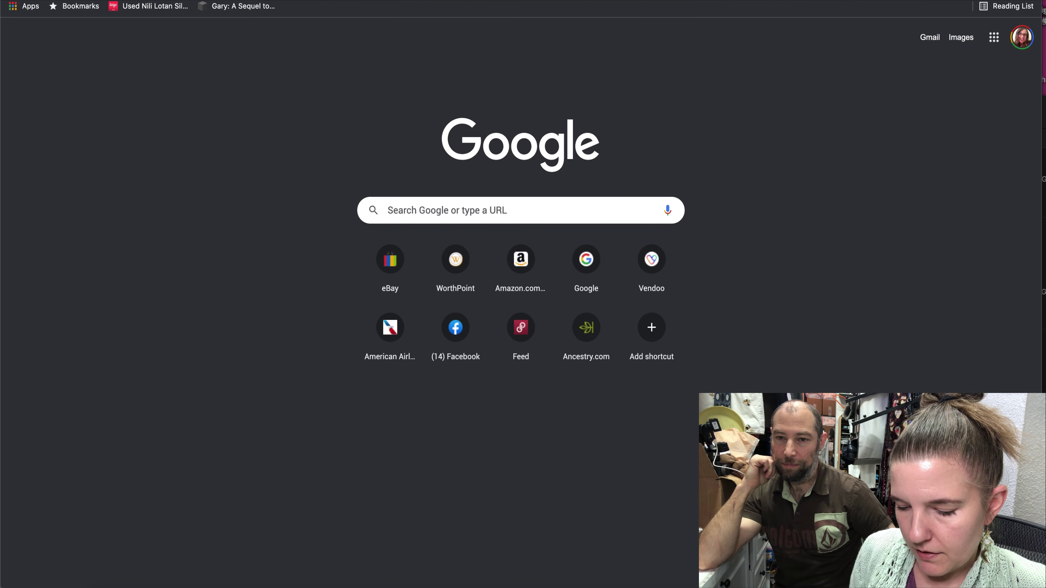
type("pois")
key("BackSpace")
key("BackSpace")
key("BackSpace")
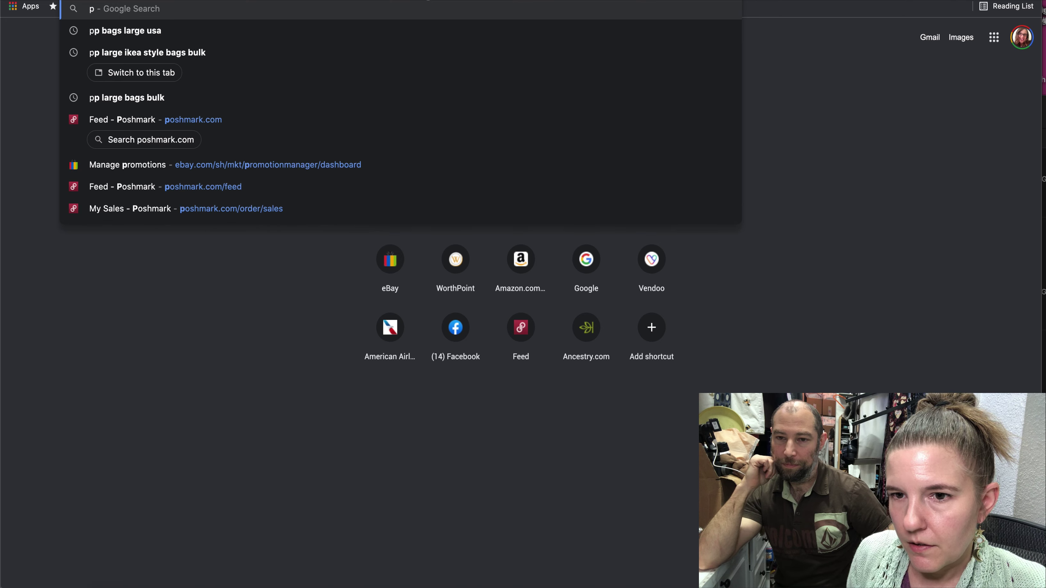
type("osh")
key("Return")
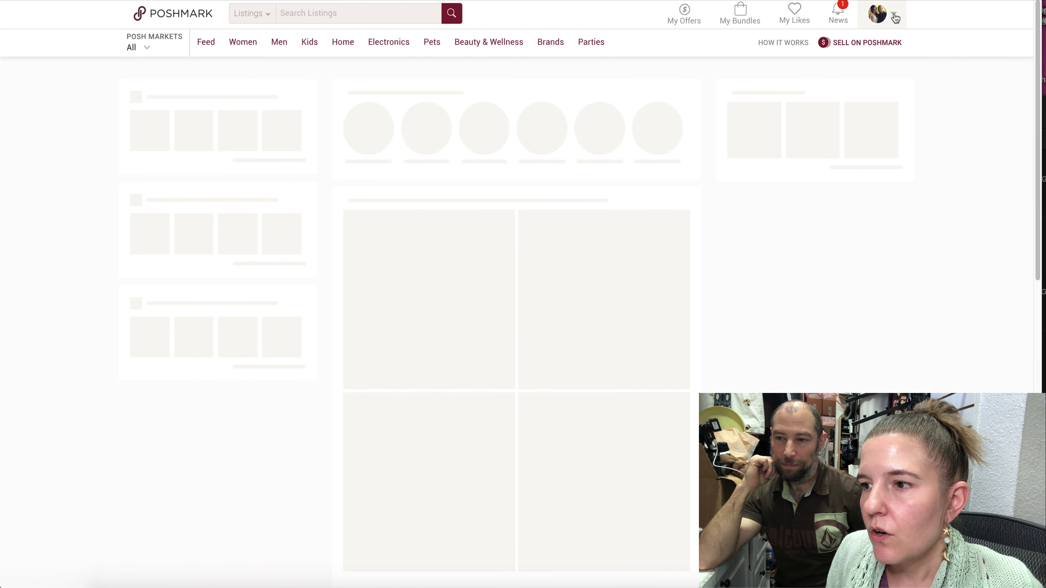
Go to My Closet on Poshmark and open the Dallas Mavericks NBA Build a Bear jersey outfit listing.
mouse_move(896, 12)
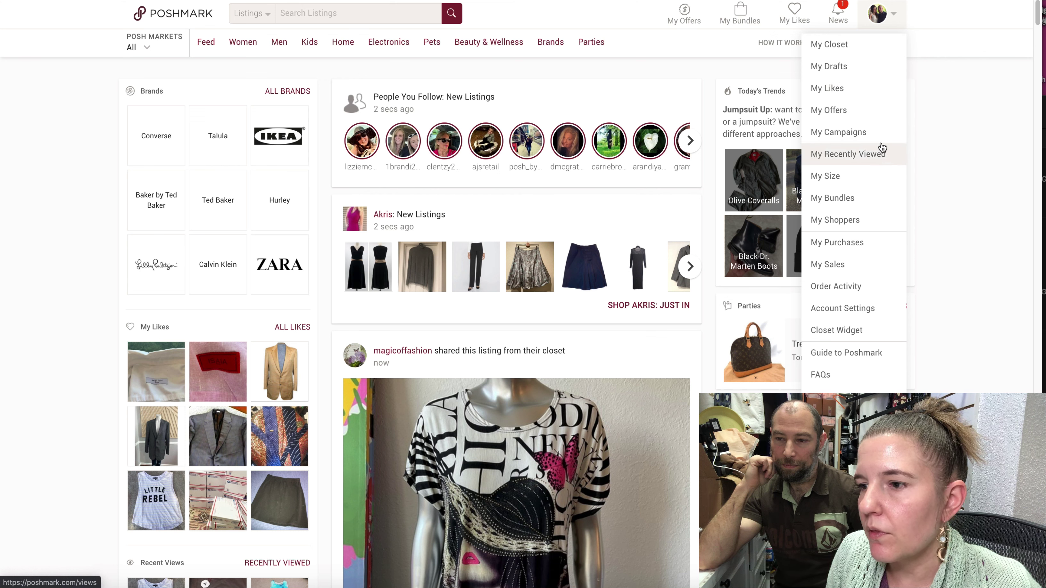
left_click(872, 49)
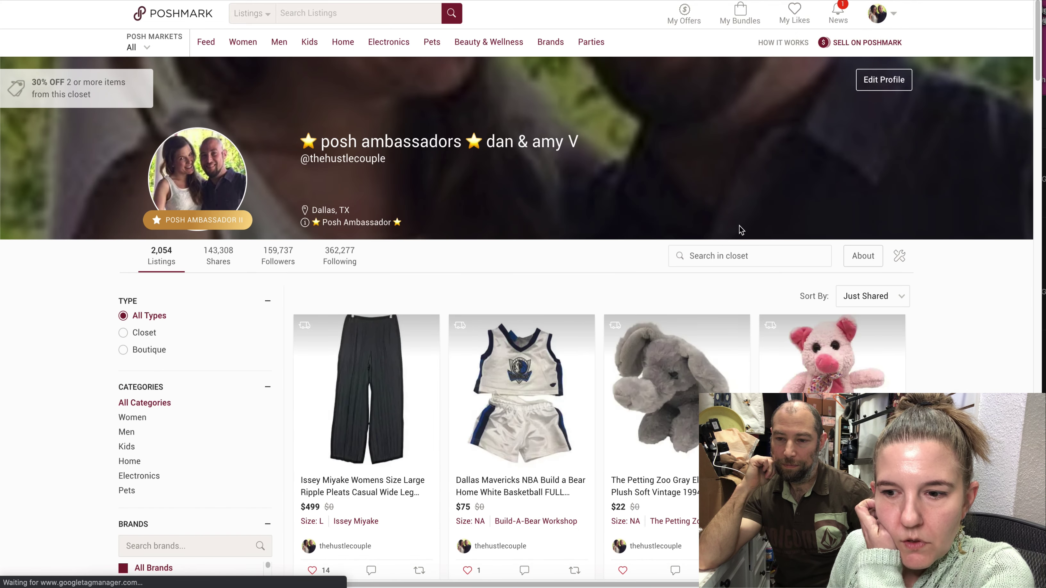
scroll(600, 334, "down", 3)
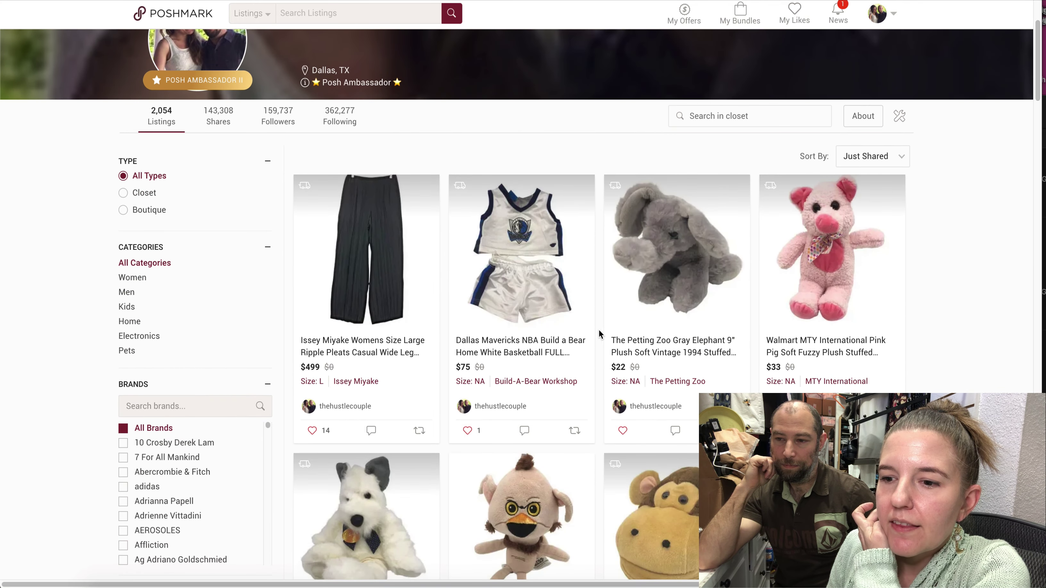
left_click(545, 326)
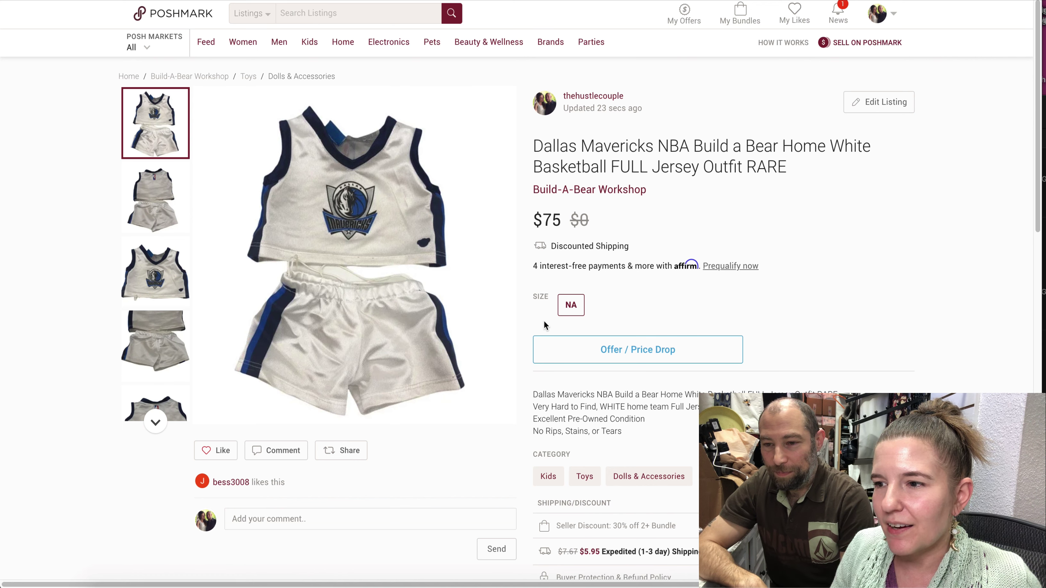
Look over the jersey outfit listing's description, shipping and seller details, and open the listing for editing.
scroll(590, 312, "down", 1)
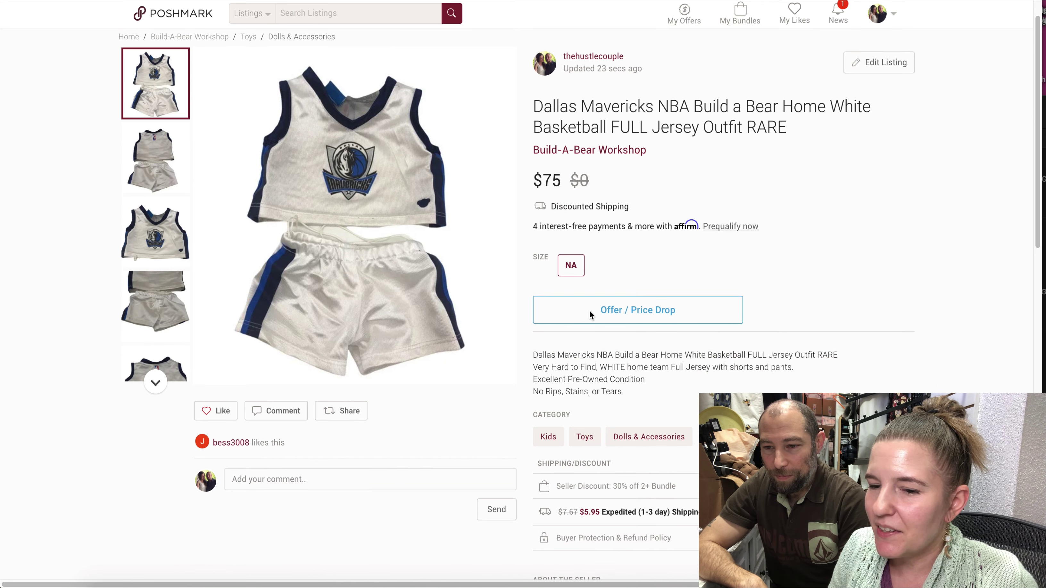
scroll(590, 313, "down", 5)
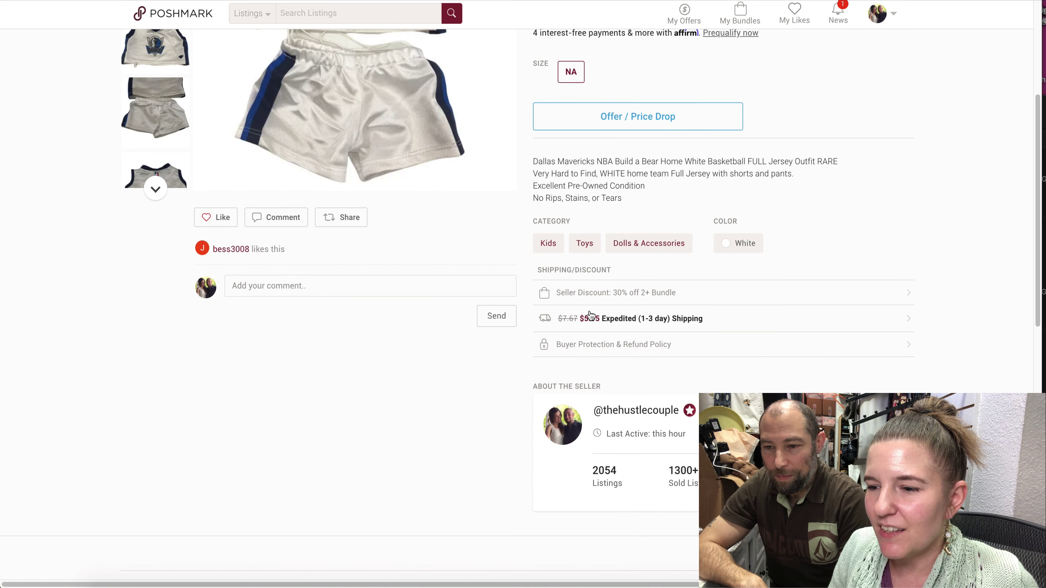
scroll(589, 316, "down", 4)
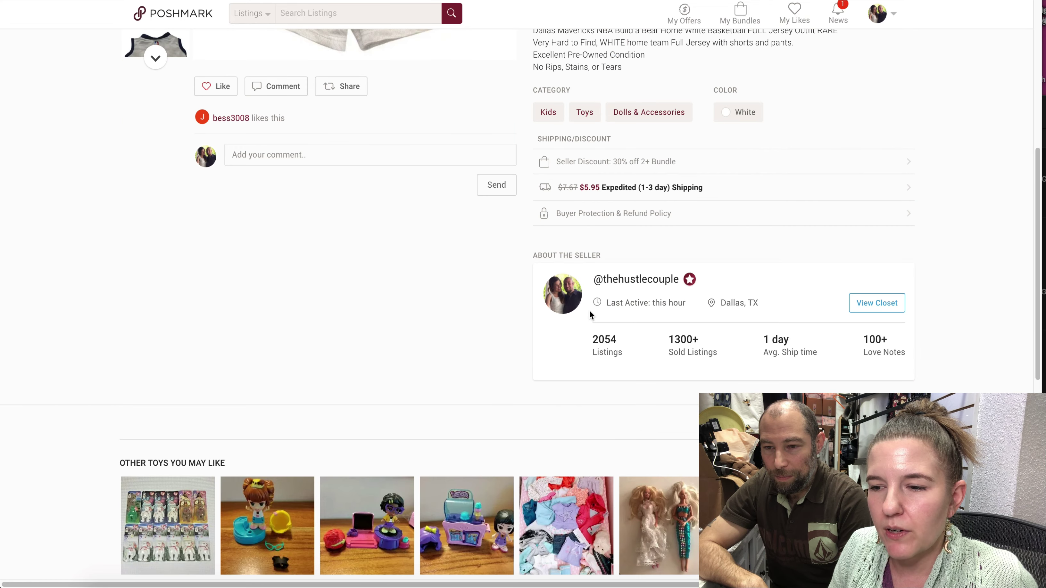
scroll(589, 311, "up", 10)
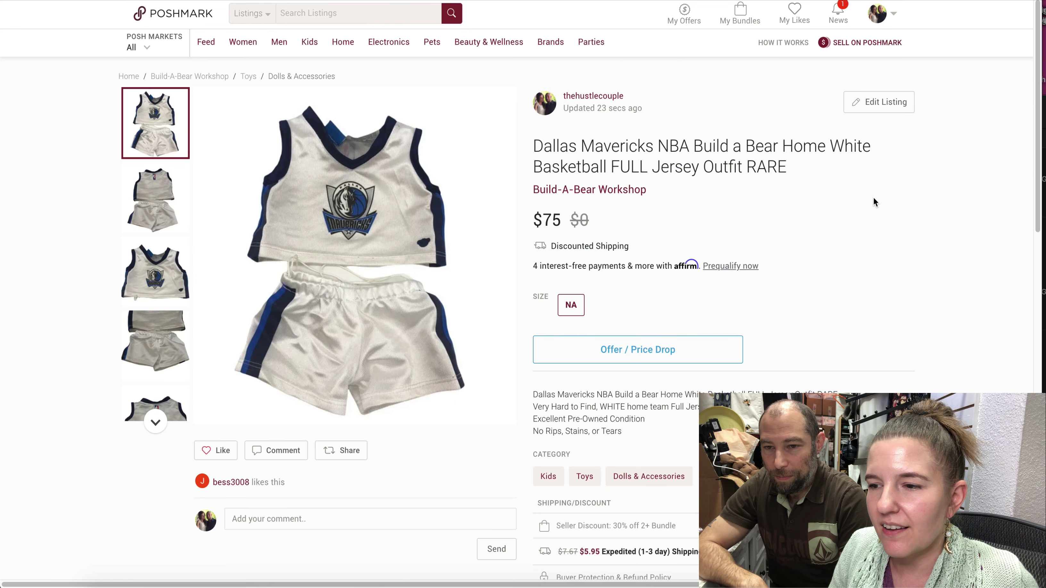
left_click(876, 103)
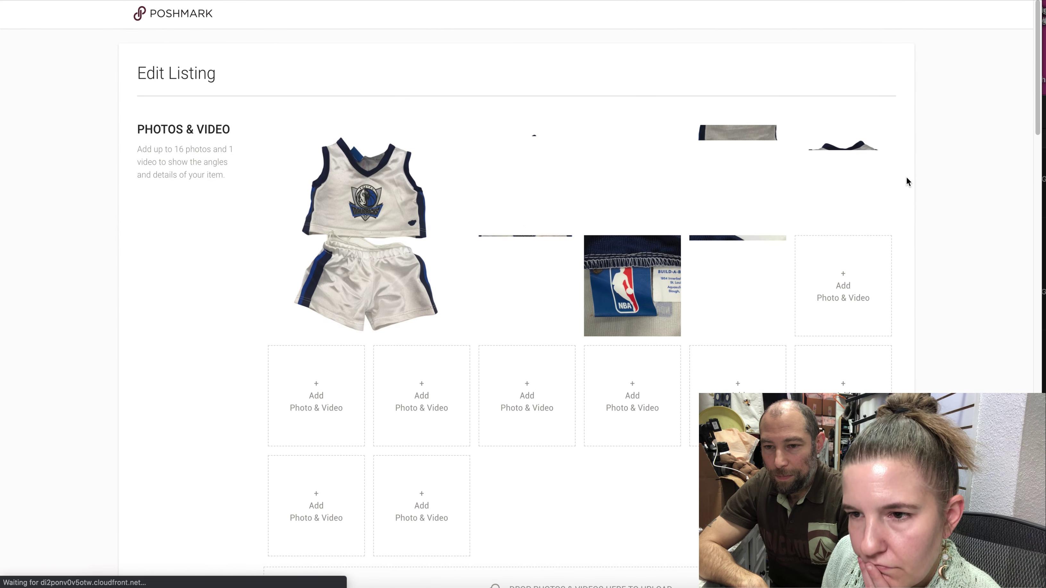
Create a copy of the Dallas Mavericks Build a Bear jersey outfit listing and confirm the copying.
scroll(903, 184, "down", 5)
scroll(902, 181, "down", 10)
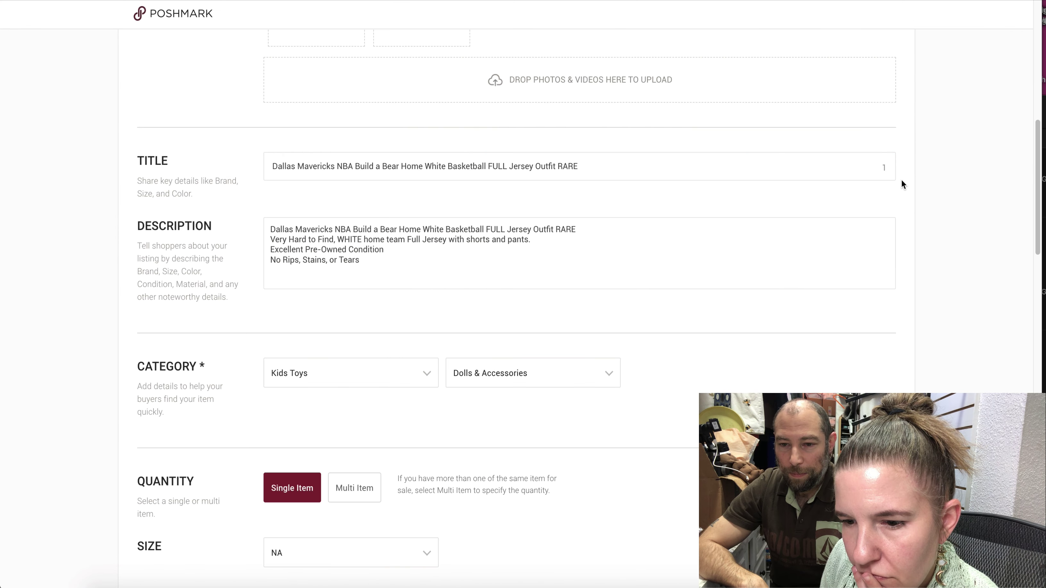
scroll(902, 181, "down", 15)
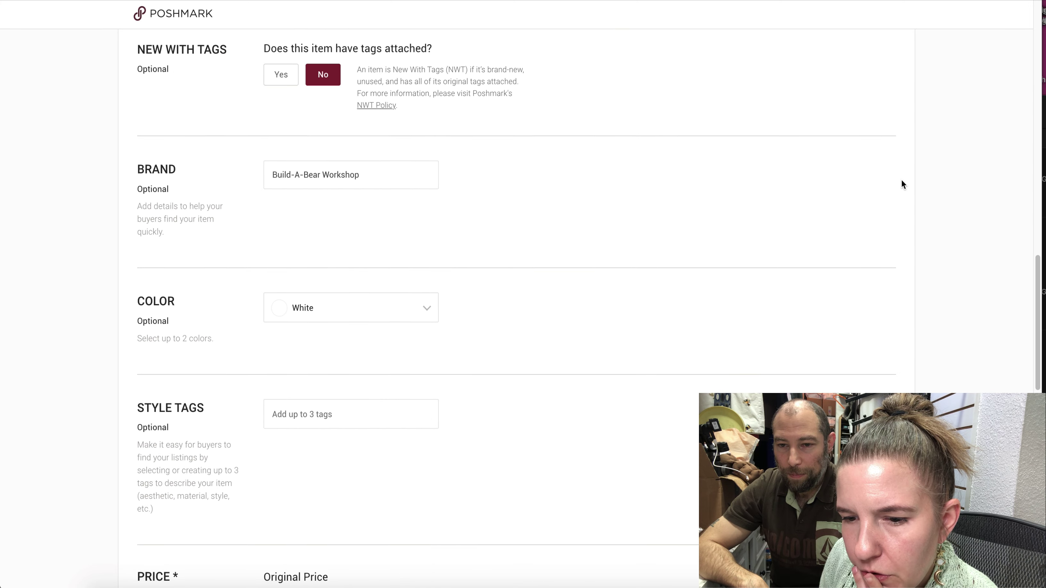
scroll(902, 183, "down", 5)
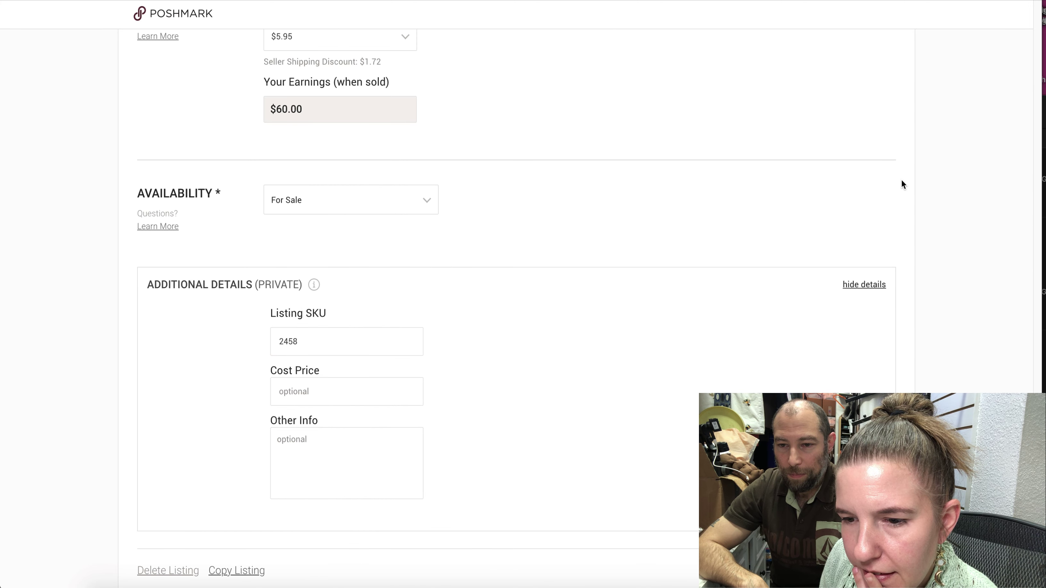
scroll(904, 185, "down", 3)
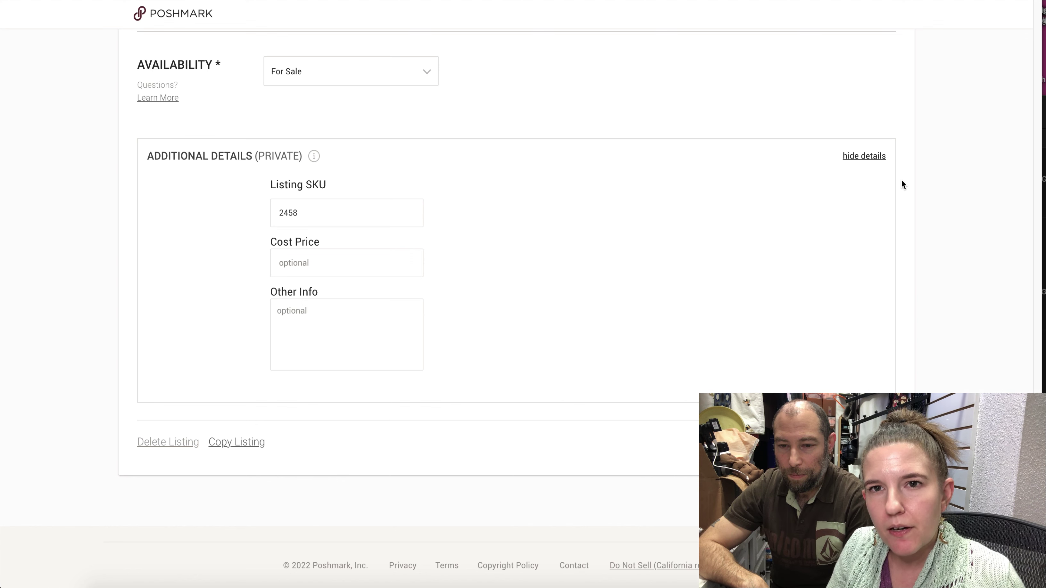
left_click(234, 443)
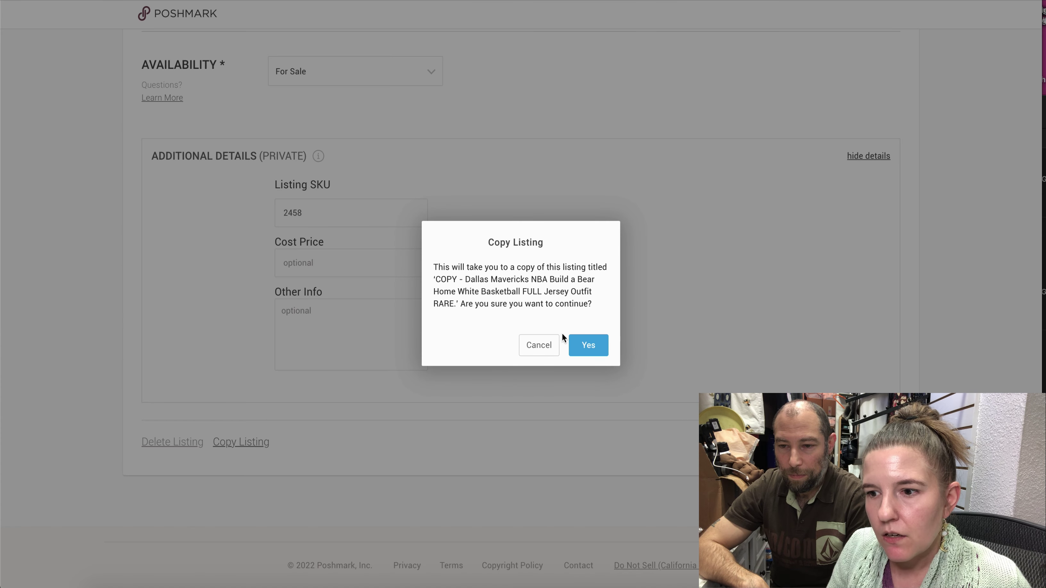
left_click(592, 348)
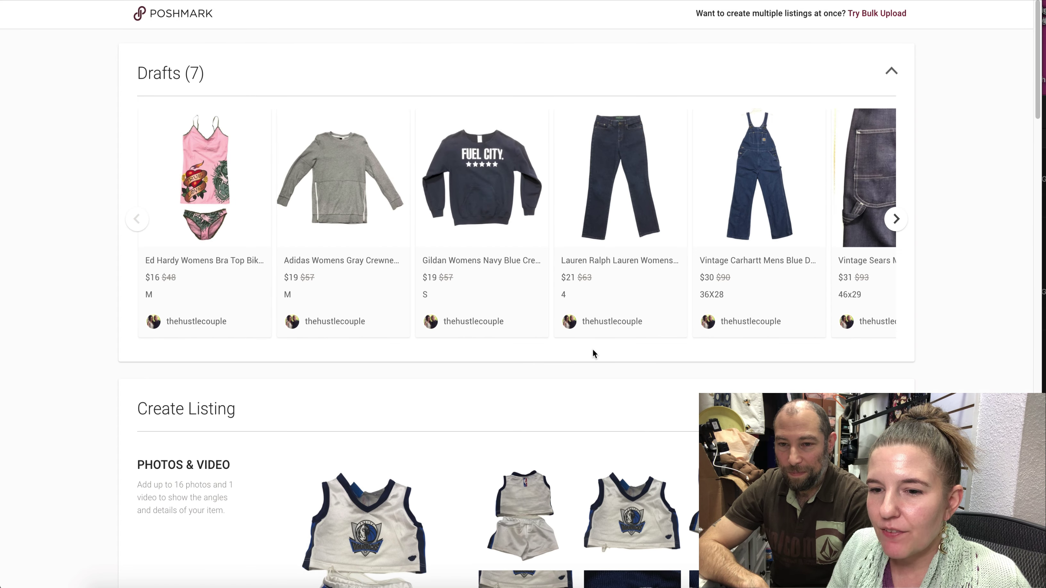
Retitle the copied listing "Dallas Mavericks NBA Build a Bear Home White Basketball FULL Jersey Outfit", removing the "COPY -" prefix.
scroll(593, 350, "down", 10)
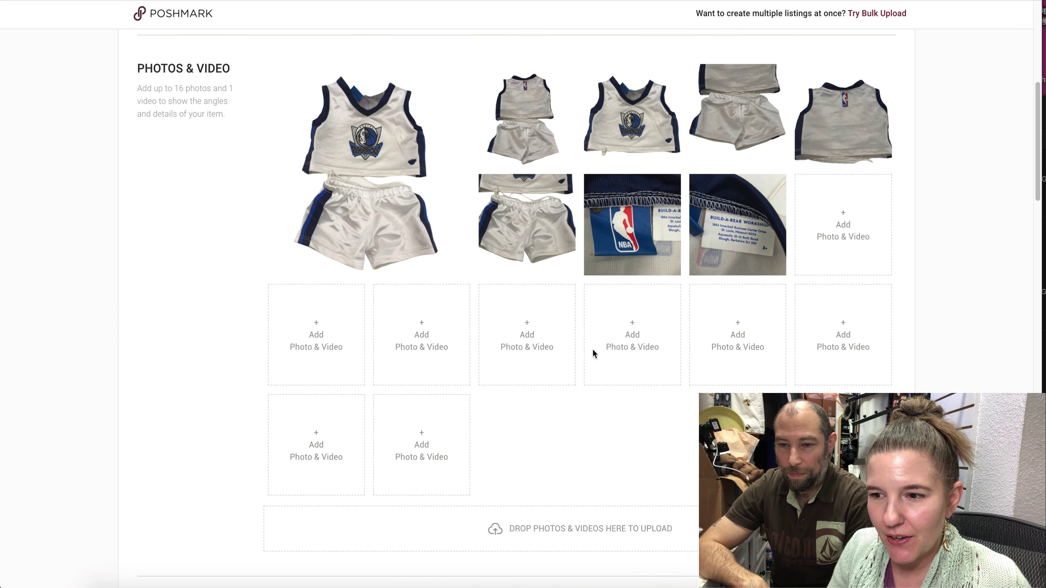
scroll(593, 354, "down", 5)
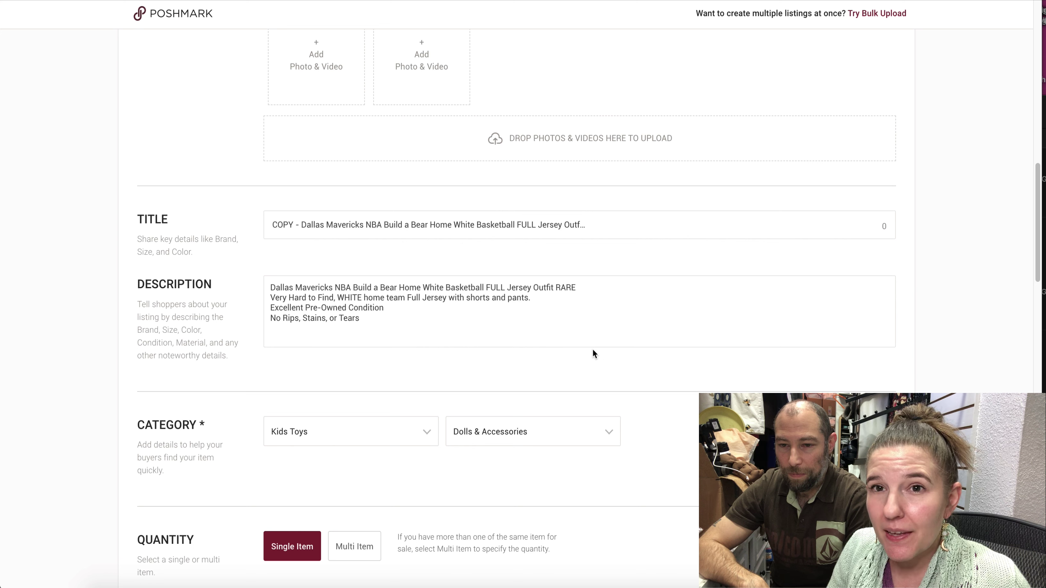
left_click_drag(301, 224, 263, 223)
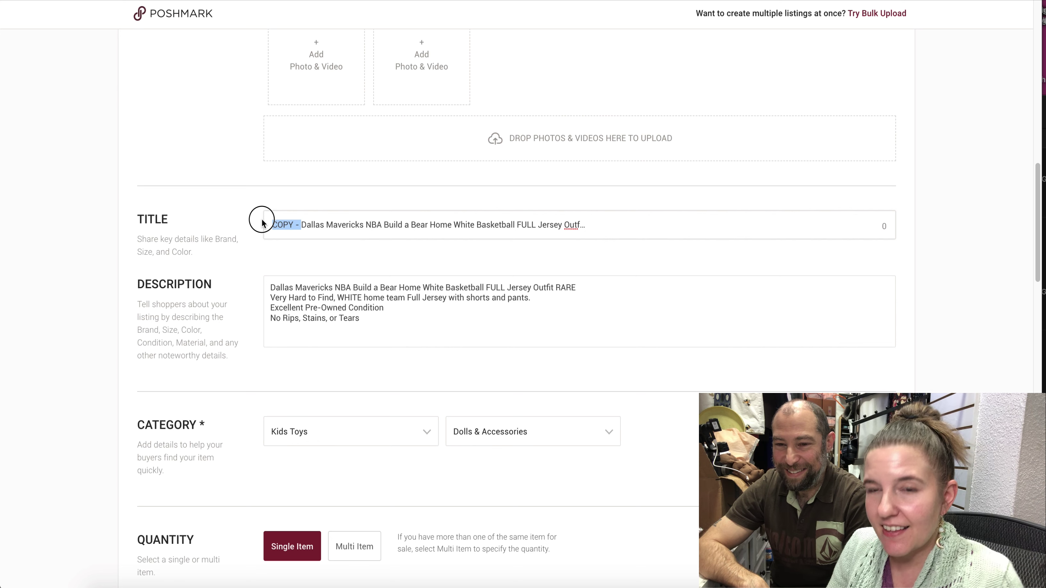
key("BackSpace")
key("BackSpace")
key("BackSpace")
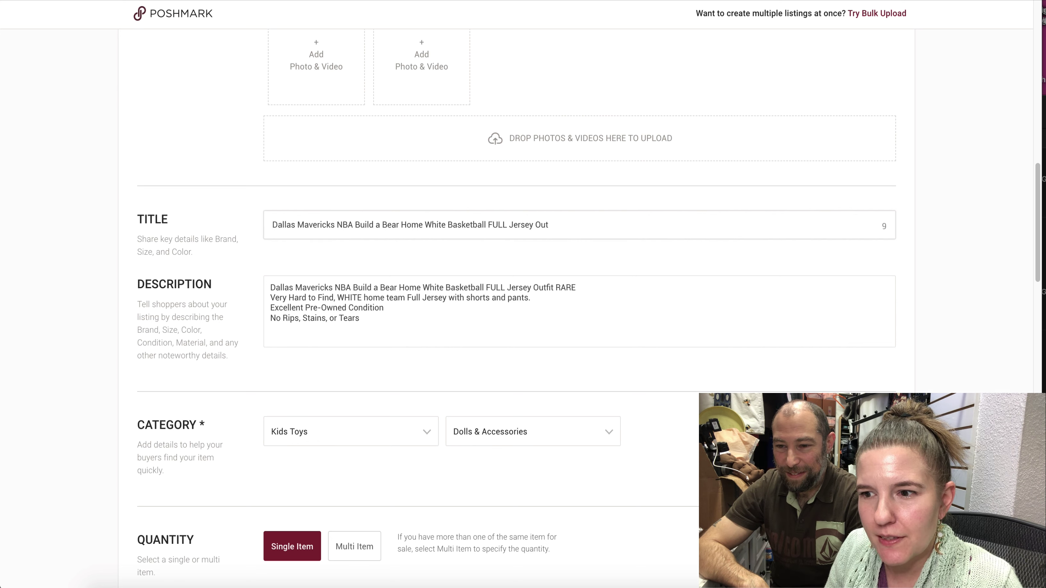
type("fit")
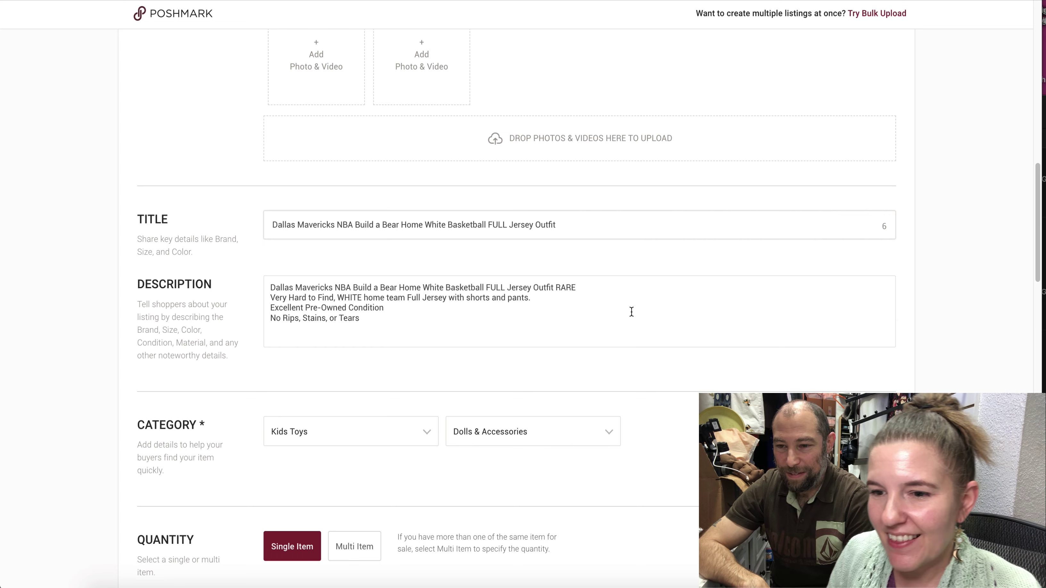
Set the copied listing's listing price to $50.
scroll(631, 312, "down", 3)
scroll(632, 312, "down", 20)
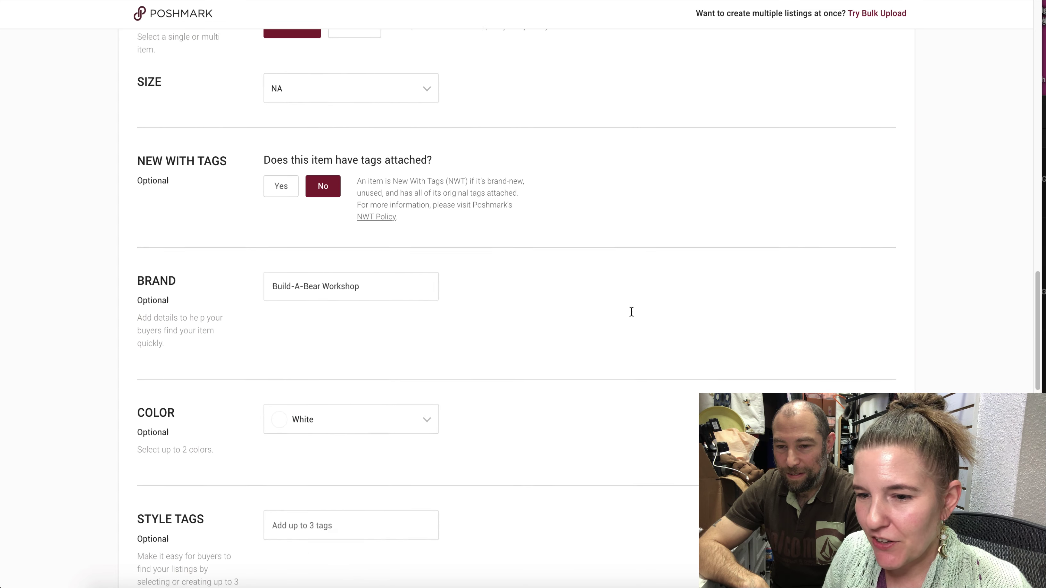
double_click(377, 335)
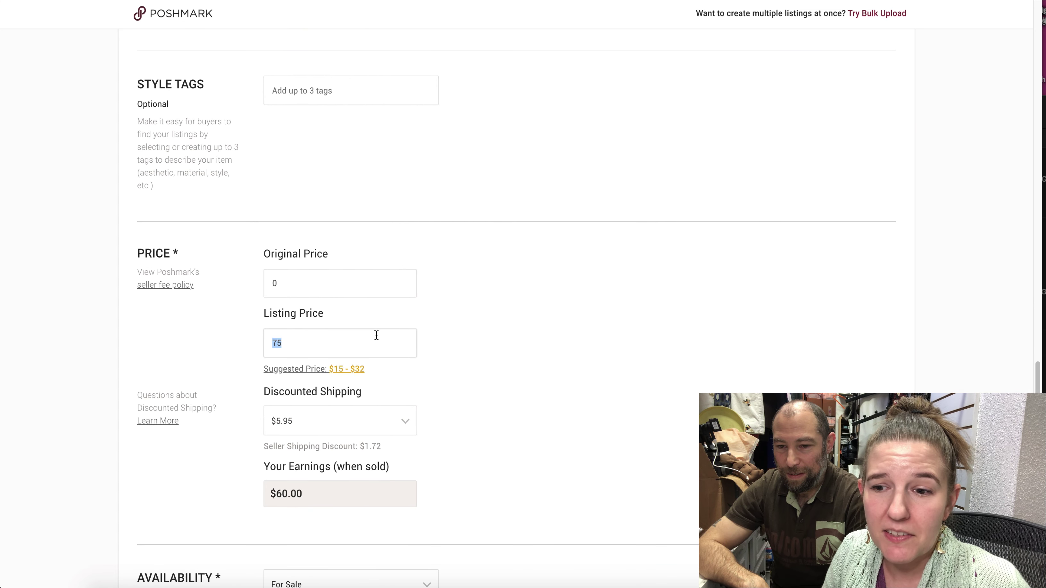
type("50")
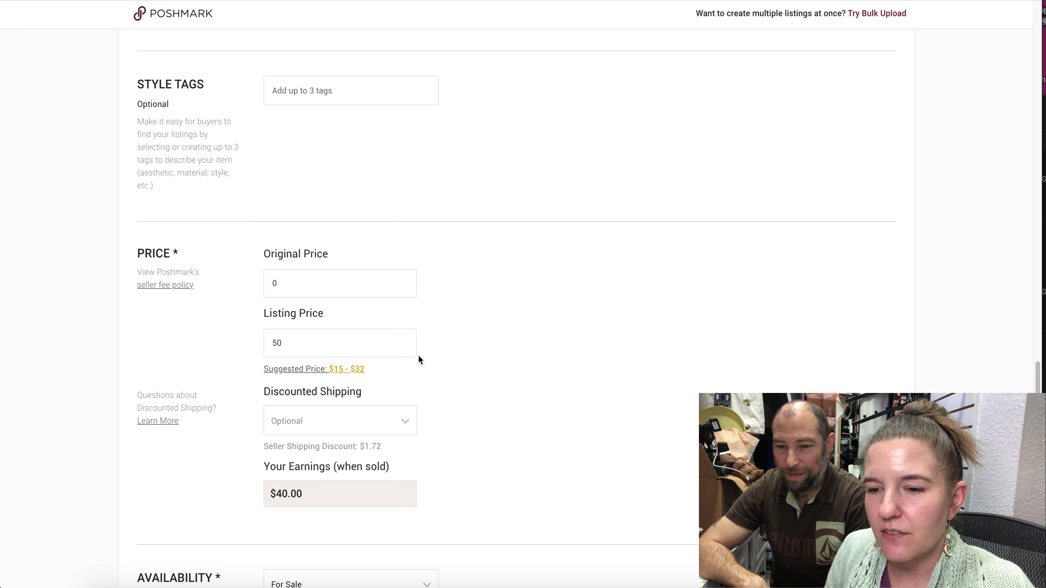
Publish the copied jersey outfit listing without sharing it to any network or Posh Party.
scroll(438, 355, "down", 6)
scroll(438, 360, "down", 6)
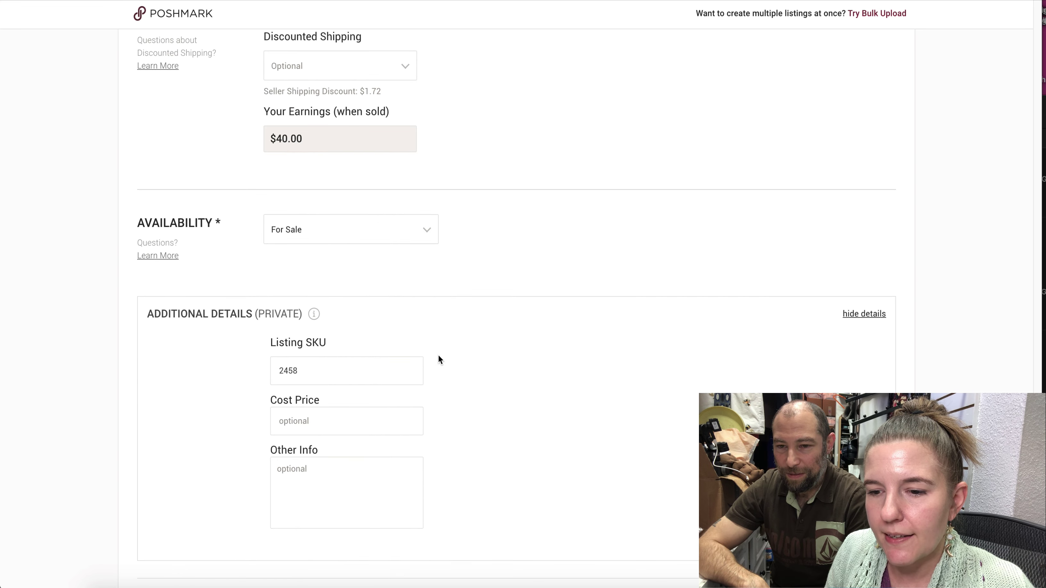
left_click(860, 449)
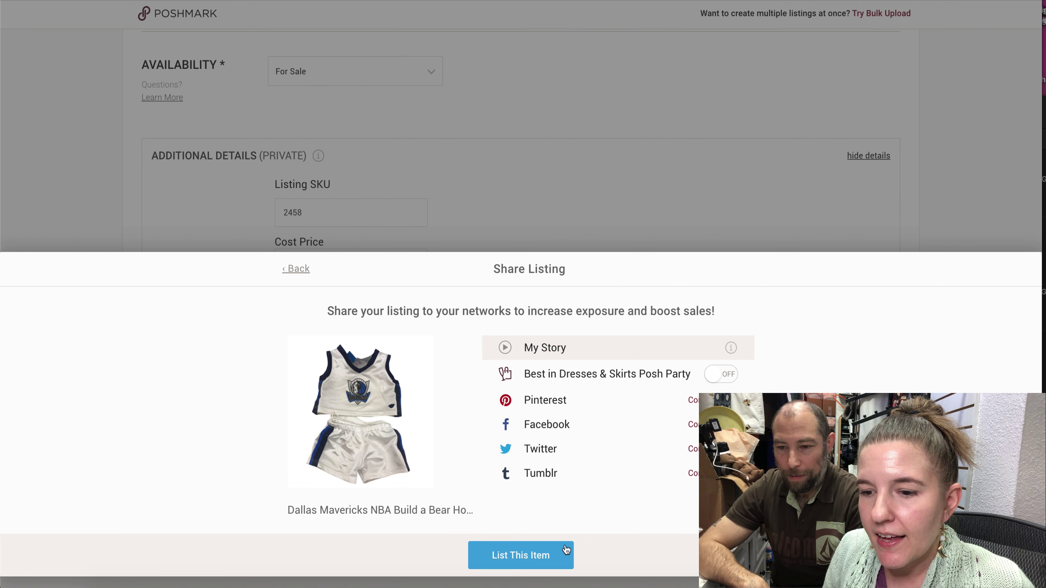
left_click(549, 556)
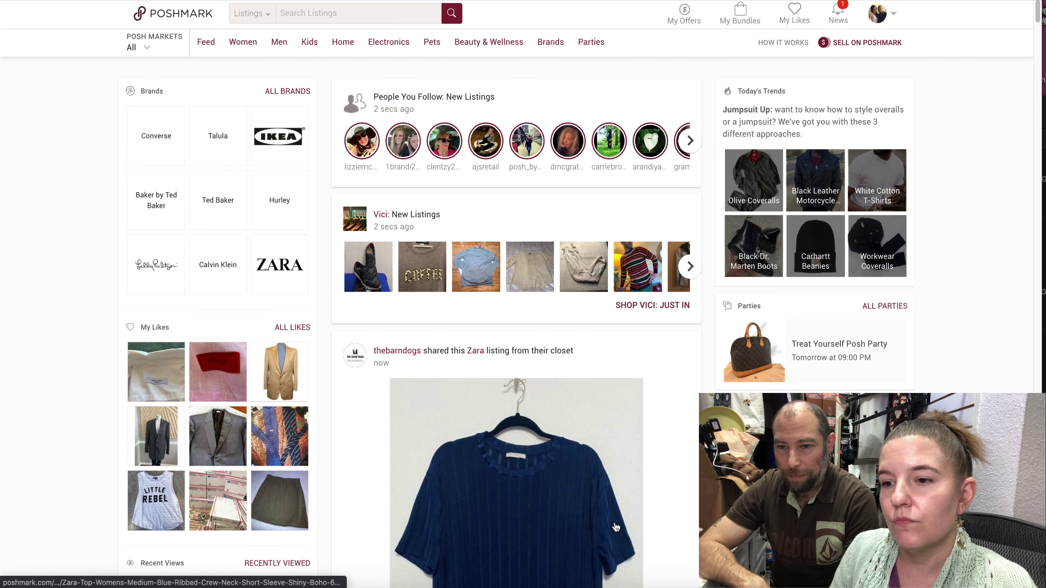
Decline the offer to turn on notifications and go to My Closet.
mouse_move(431, 43)
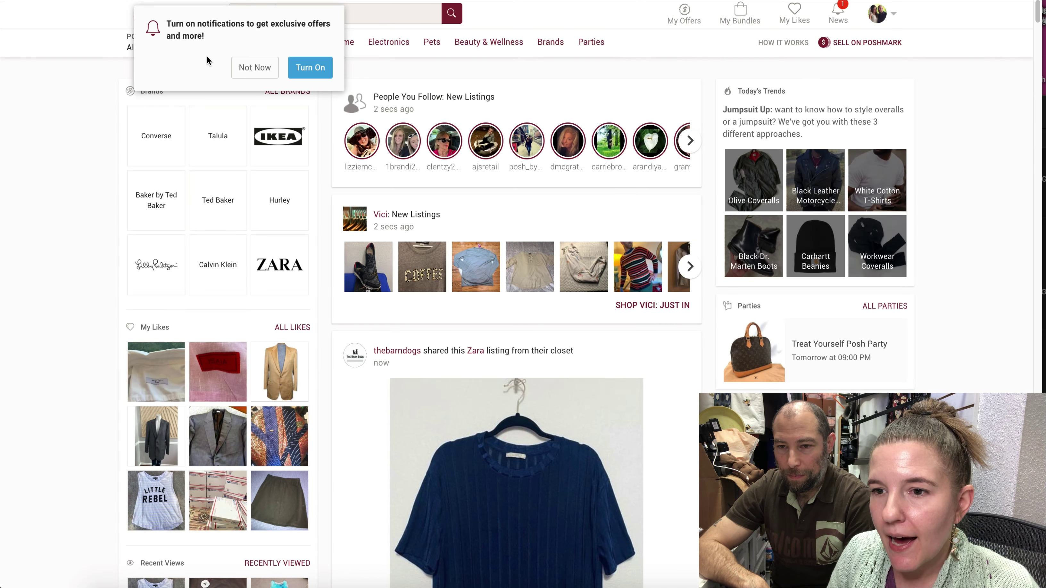
left_click(252, 67)
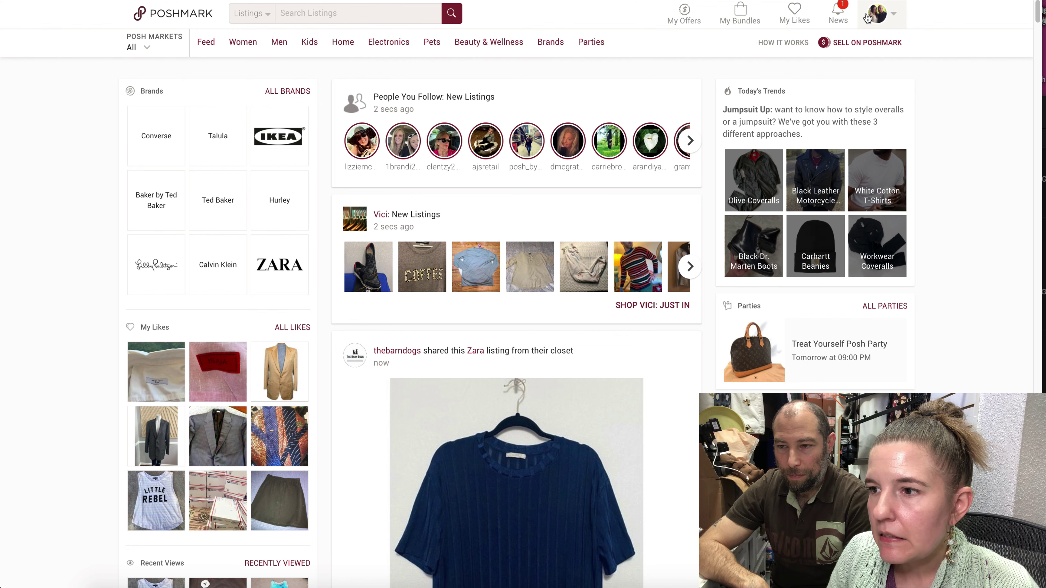
mouse_move(886, 19)
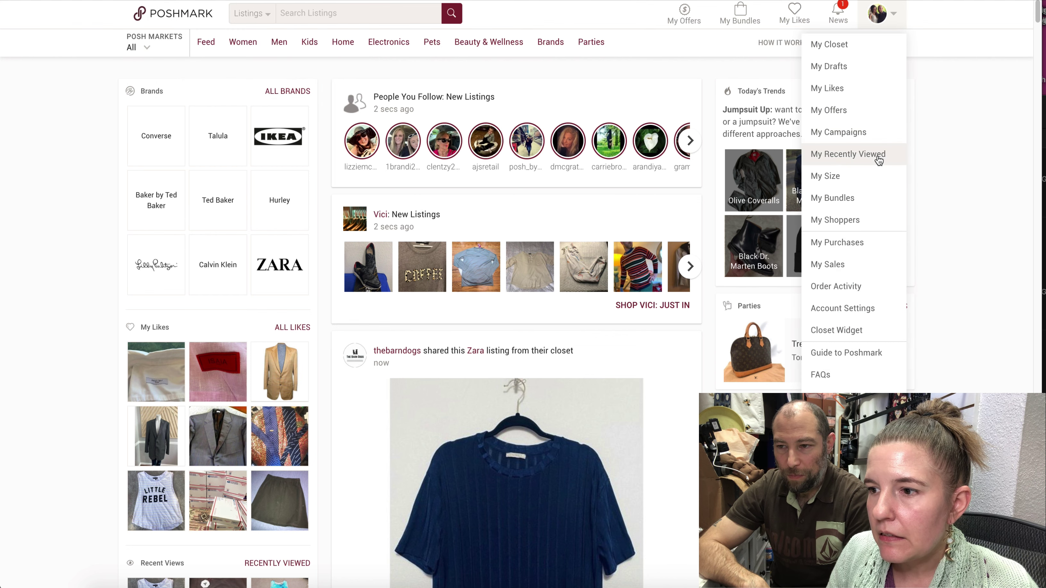
left_click(853, 45)
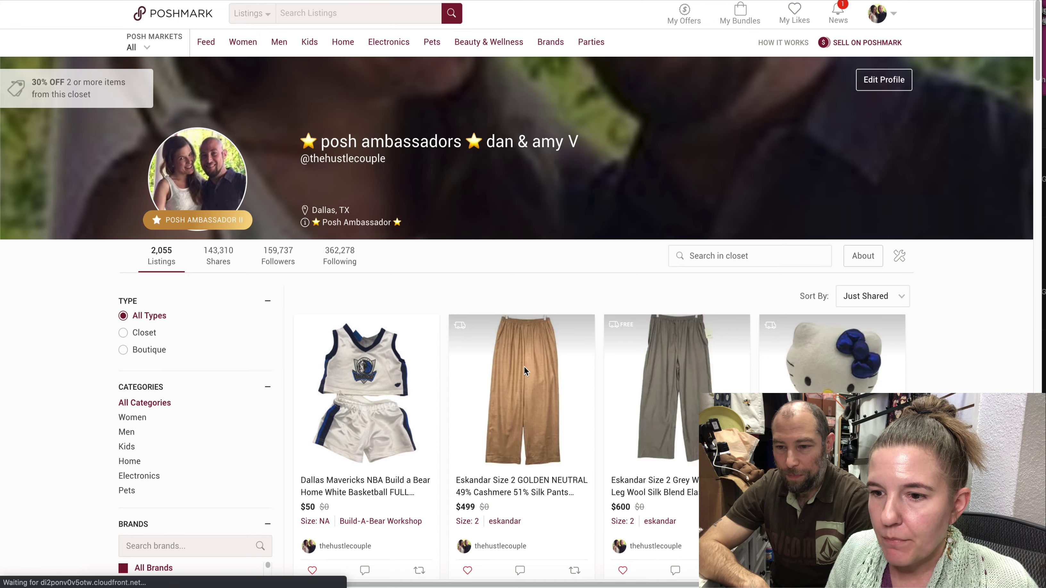
Open the original $75 Dallas Mavericks jersey outfit listing for editing and delete it.
scroll(524, 367, "down", 5)
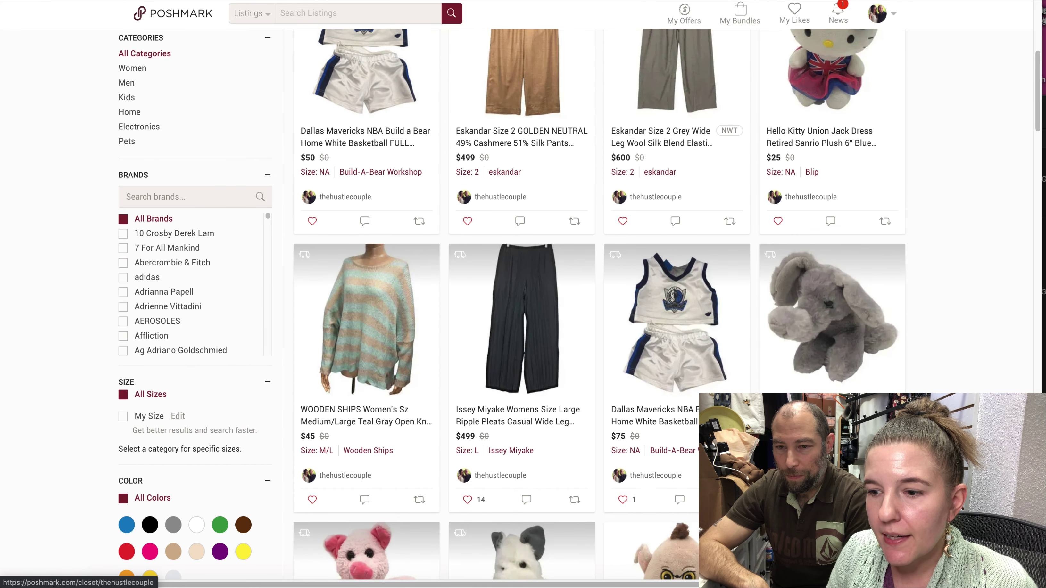
left_click(709, 355)
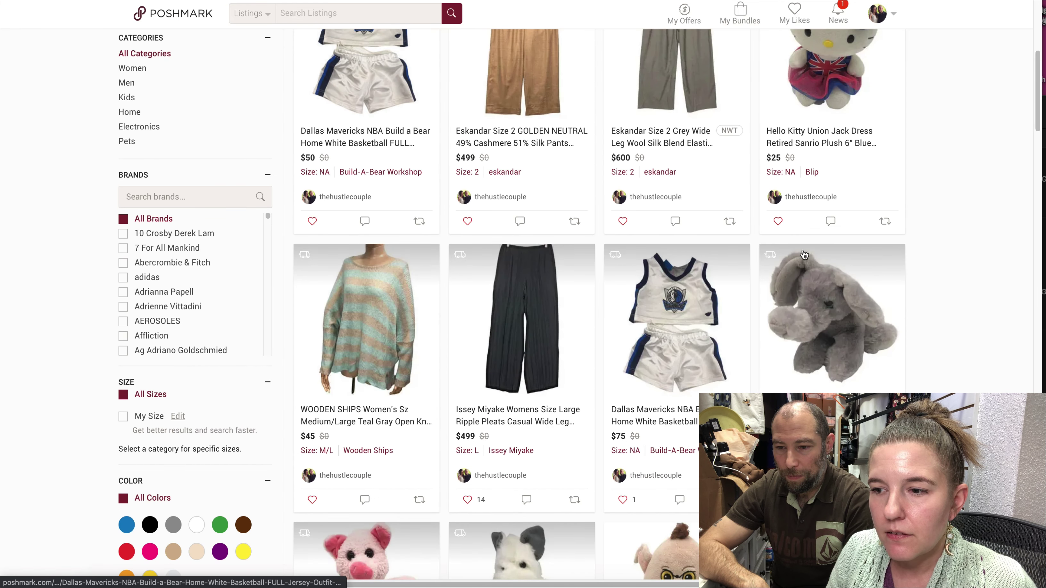
left_click(902, 101)
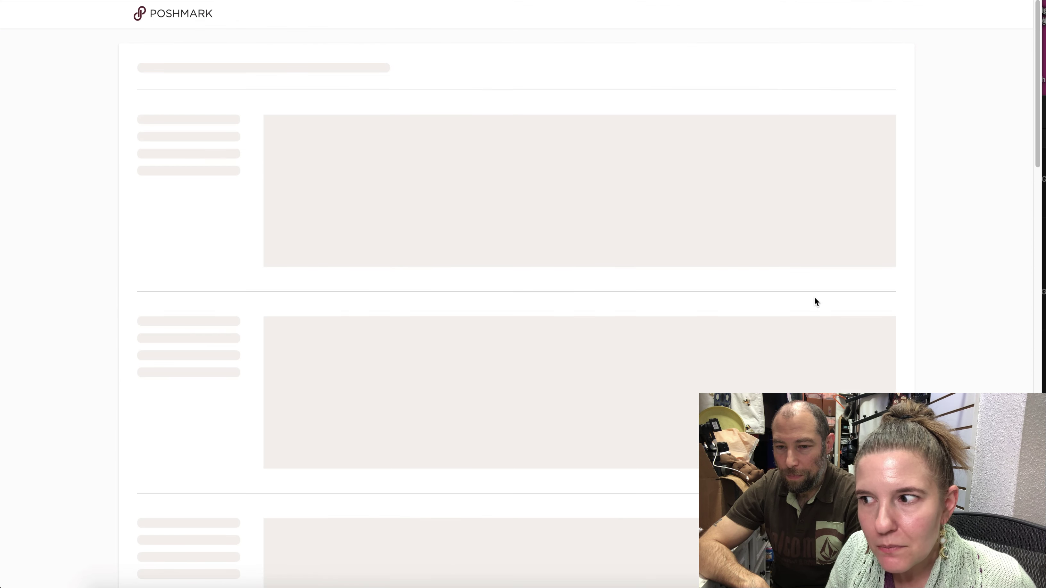
scroll(815, 301, "down", 15)
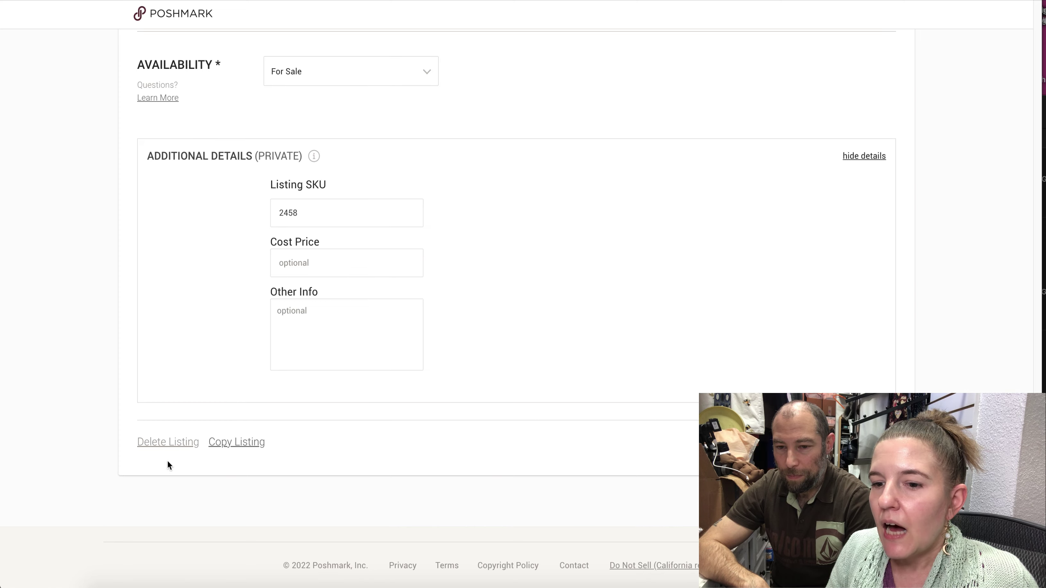
left_click(172, 440)
left_click(585, 342)
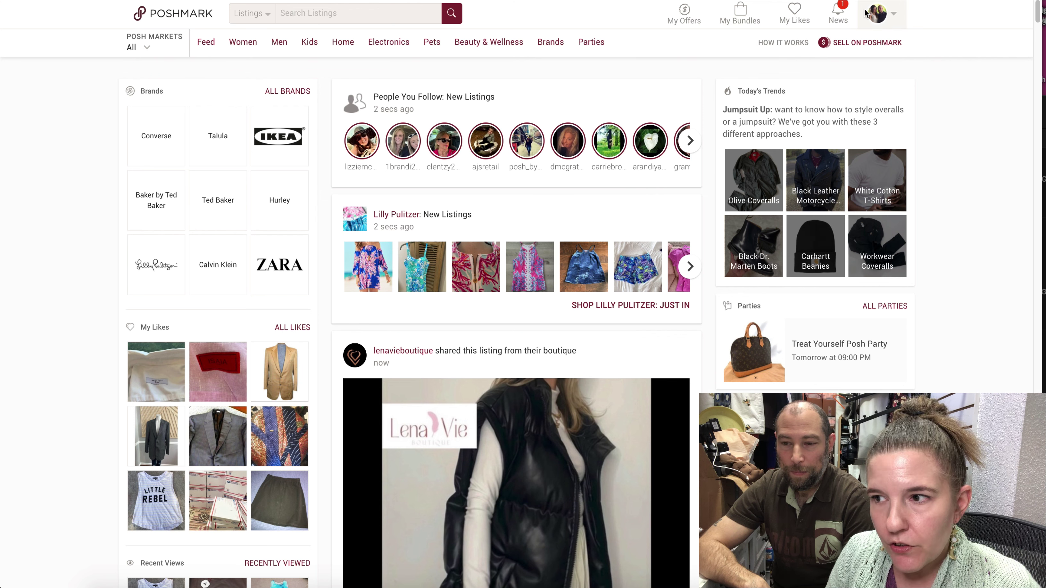
Return to My Closet and open the new $50 Dallas Mavericks jersey outfit listing.
left_click(882, 21)
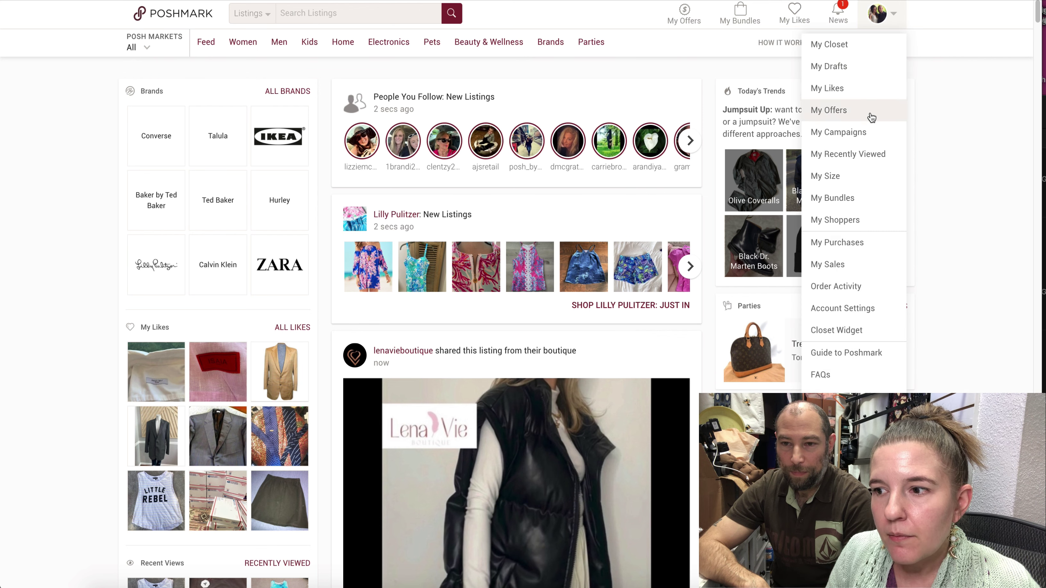
left_click(861, 45)
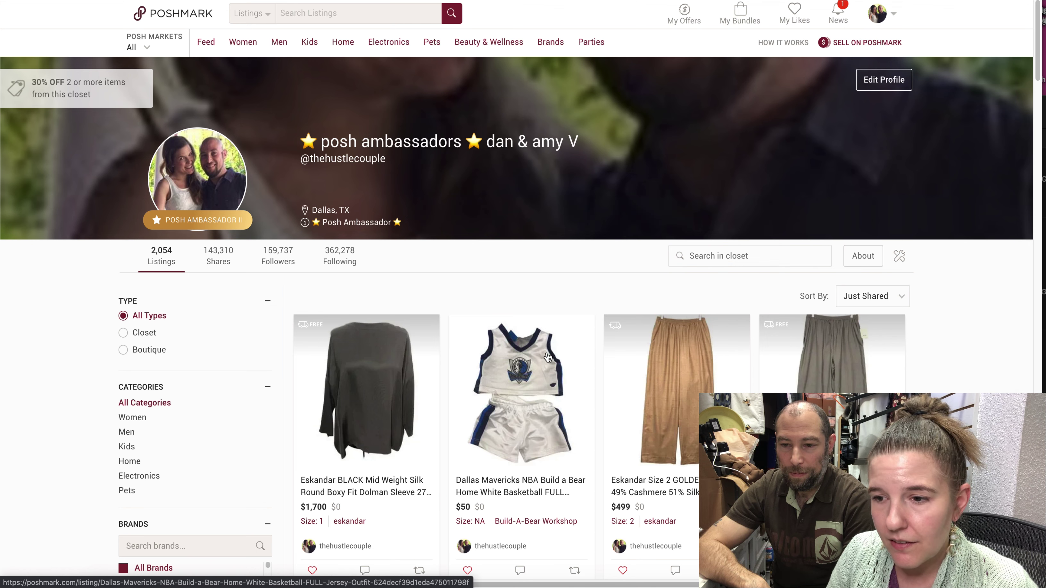
left_click(548, 356)
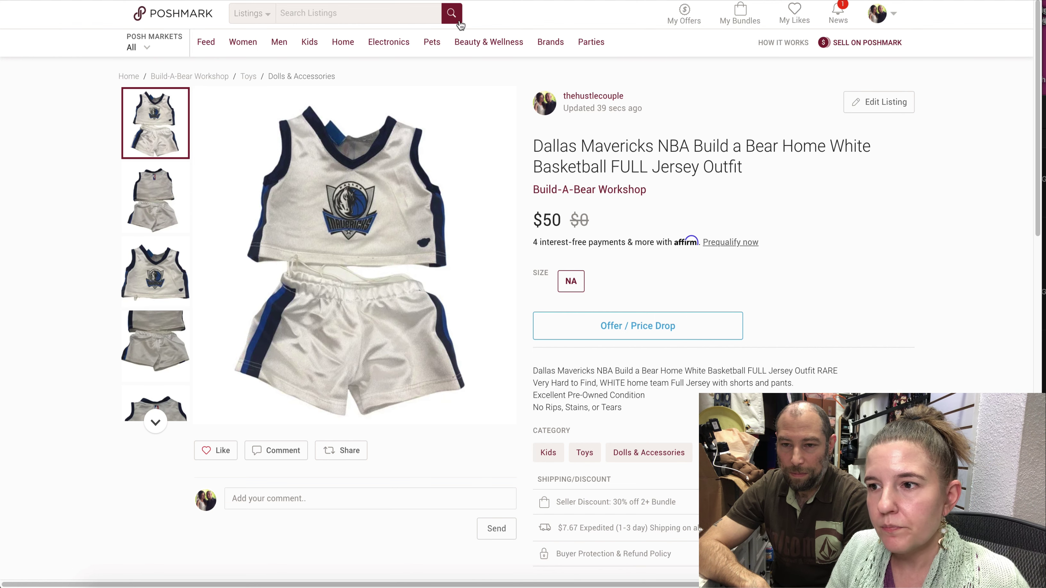
Switch to Vendoo, search the inventory for "dallas", and open the Dallas Mavericks Build a Bear jersey outfit item.
key("ctrl+Tab")
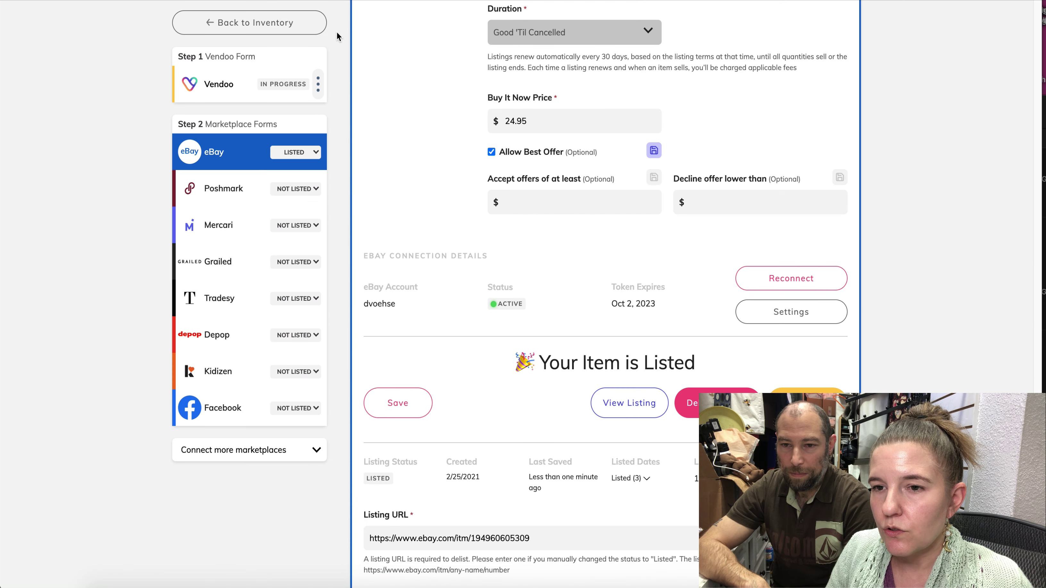
left_click(307, 30)
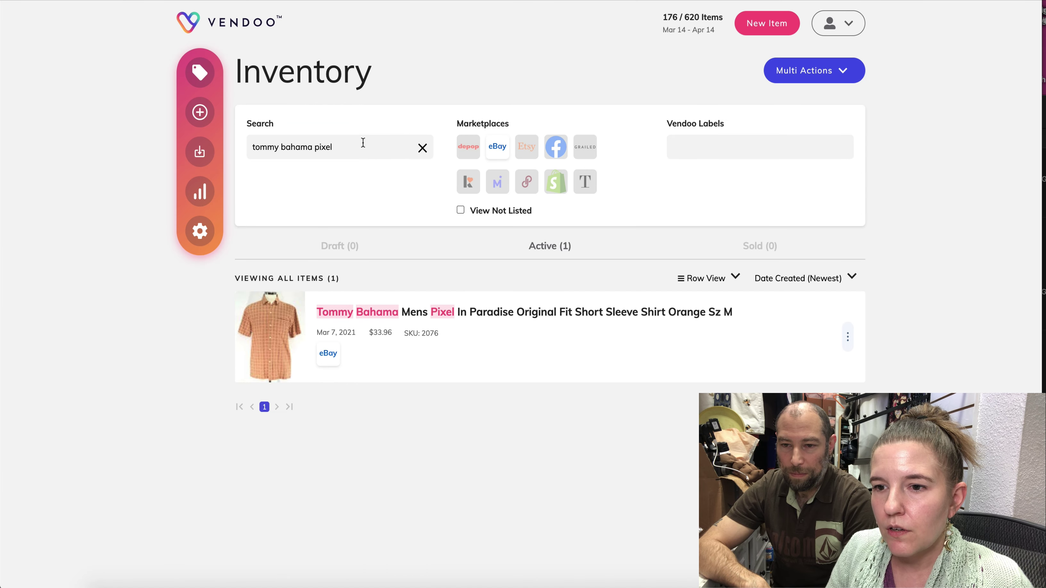
double_click(361, 143)
key("super+a")
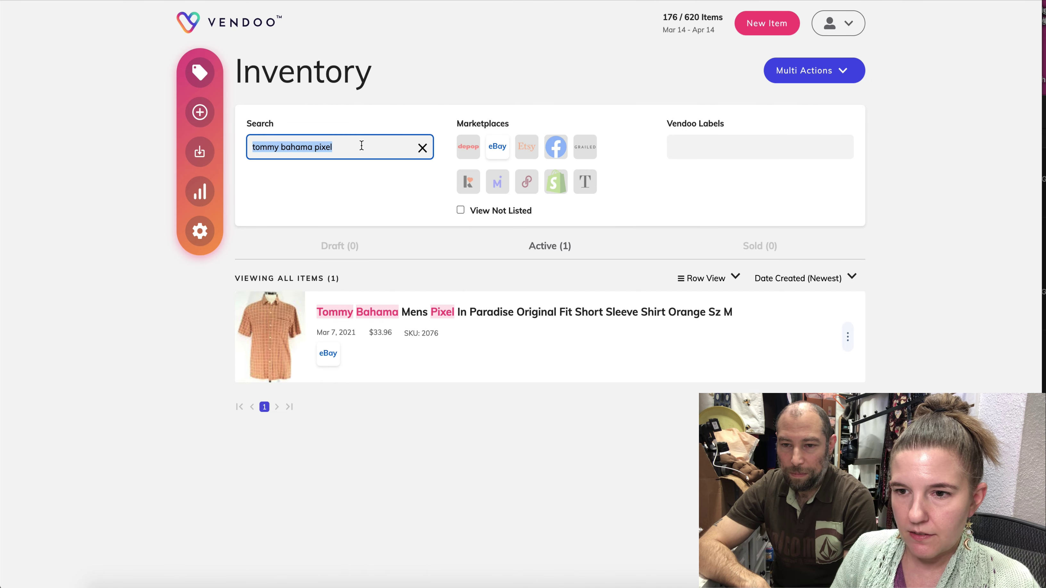
type("dallas")
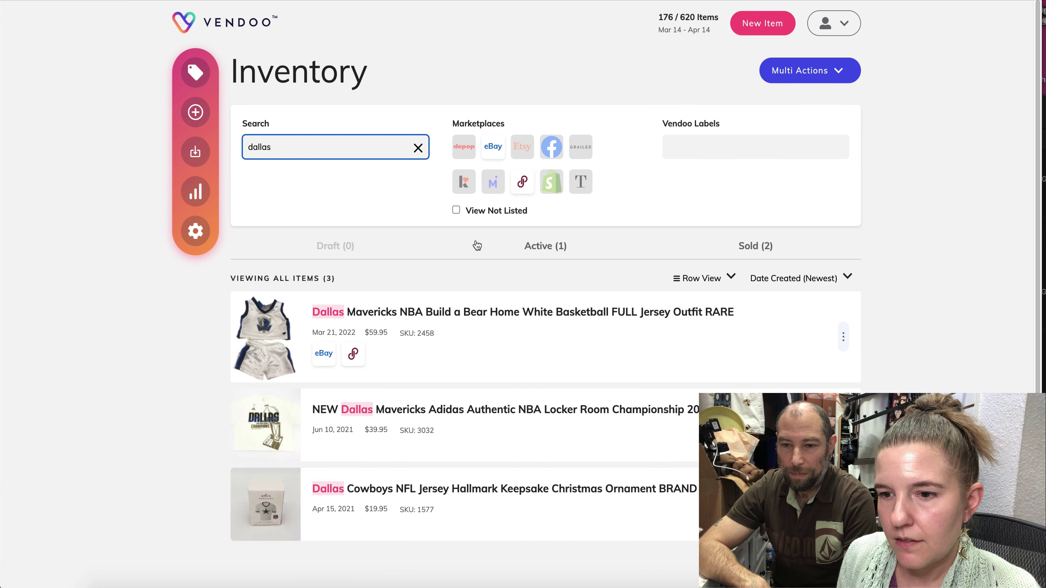
left_click(524, 328)
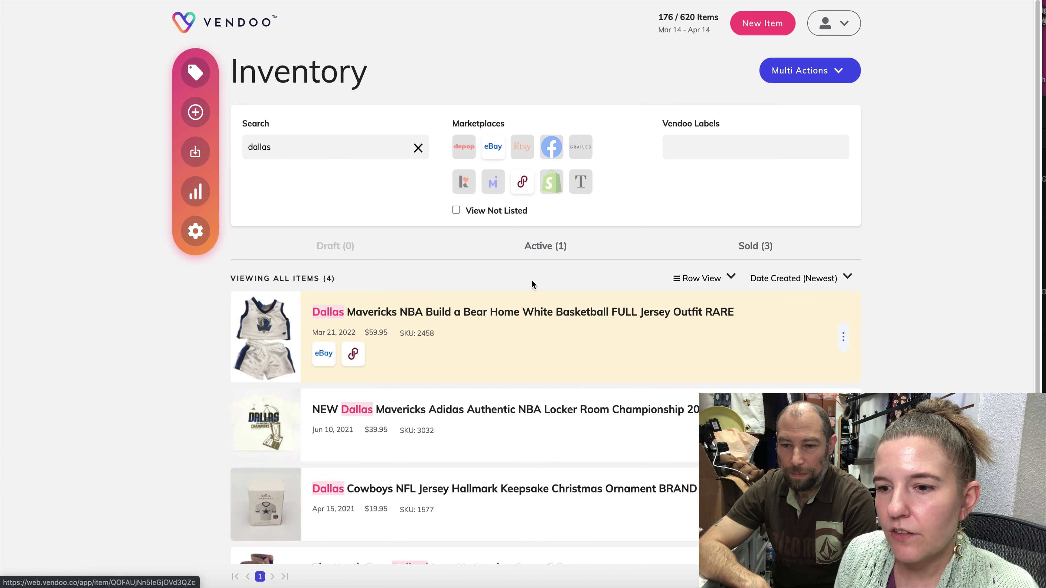
left_click(539, 335)
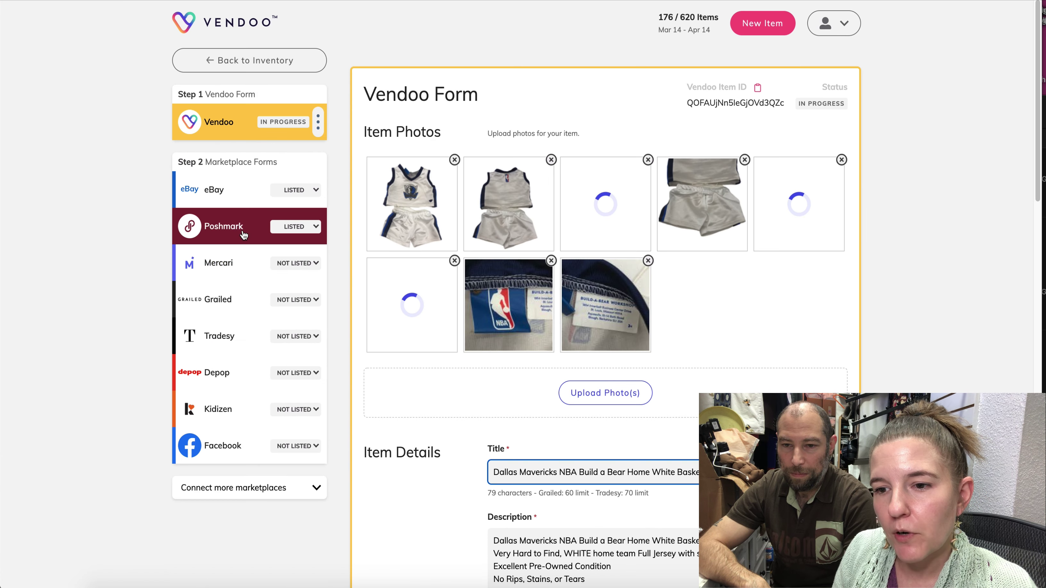
Open the Dallas Mavericks item's Poshmark form and view its listing status options without choosing one.
left_click(243, 232)
scroll(247, 222, "down", 1)
left_click(297, 194)
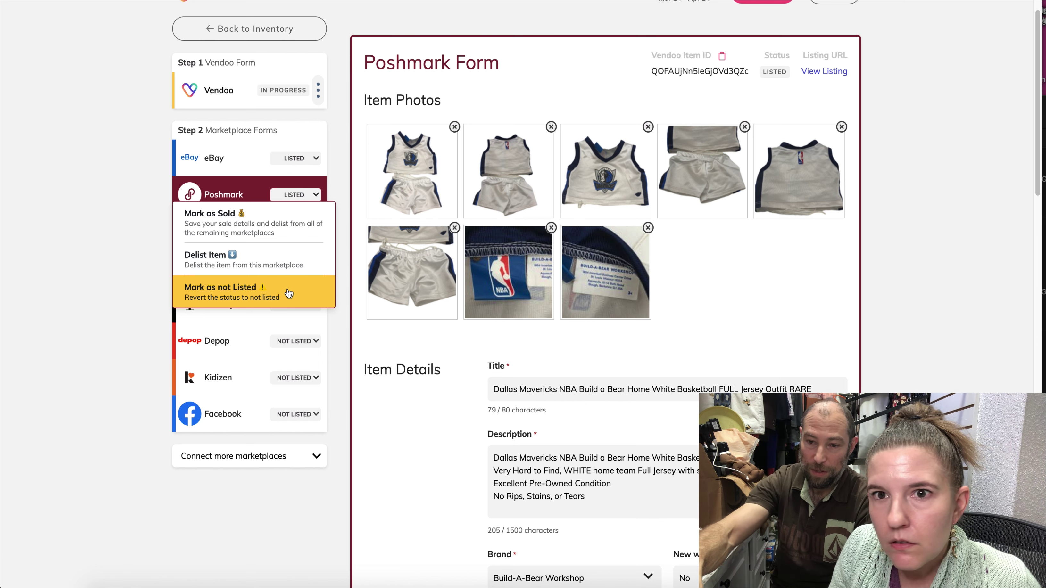
left_click(718, 319)
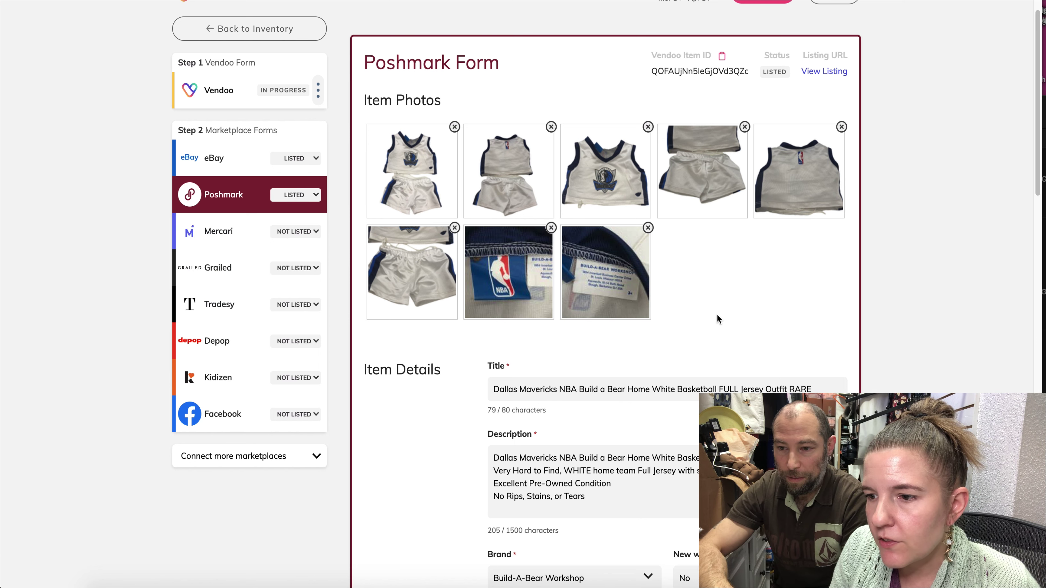
Replace the Poshmark listing URL with the copied link of the new Dallas Mavericks jersey outfit listing and save the form.
scroll(714, 313, "down", 20)
double_click(668, 403)
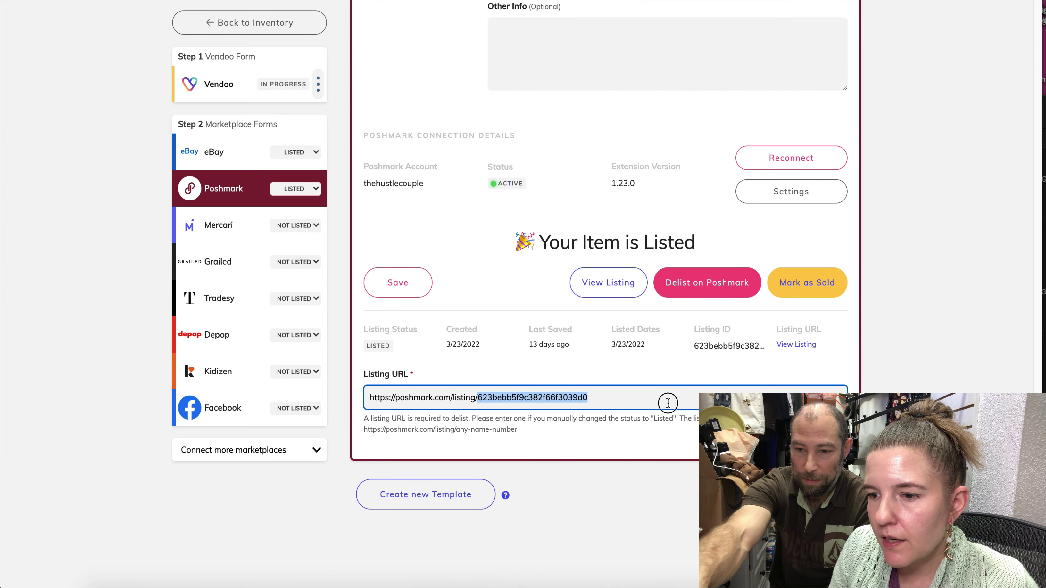
left_click(668, 403)
key("ctrl+v")
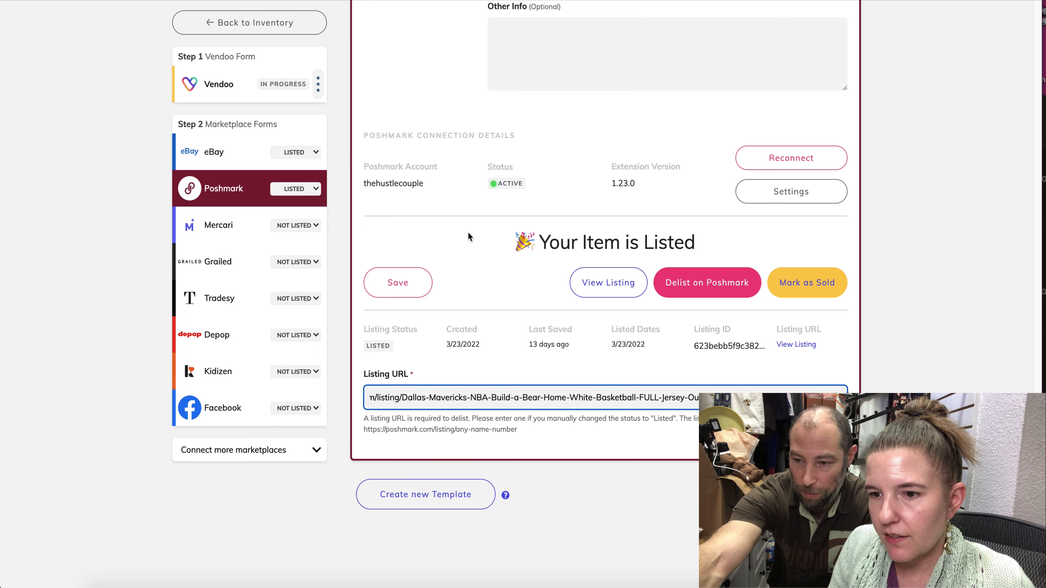
left_click(424, 282)
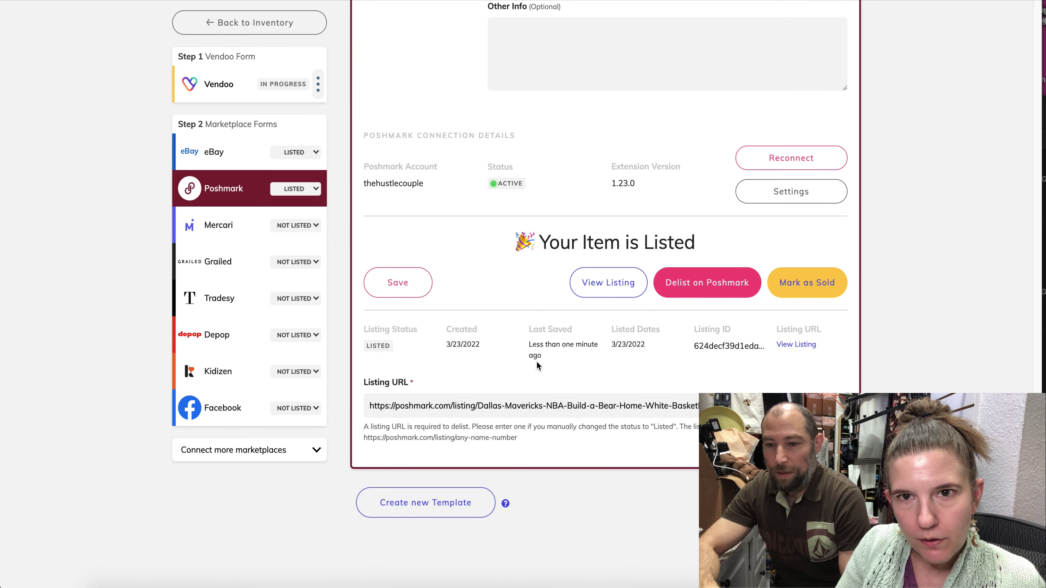
View the linked Poshmark listing from the form to check that it is the new one, and close it.
scroll(601, 322, "up", 10)
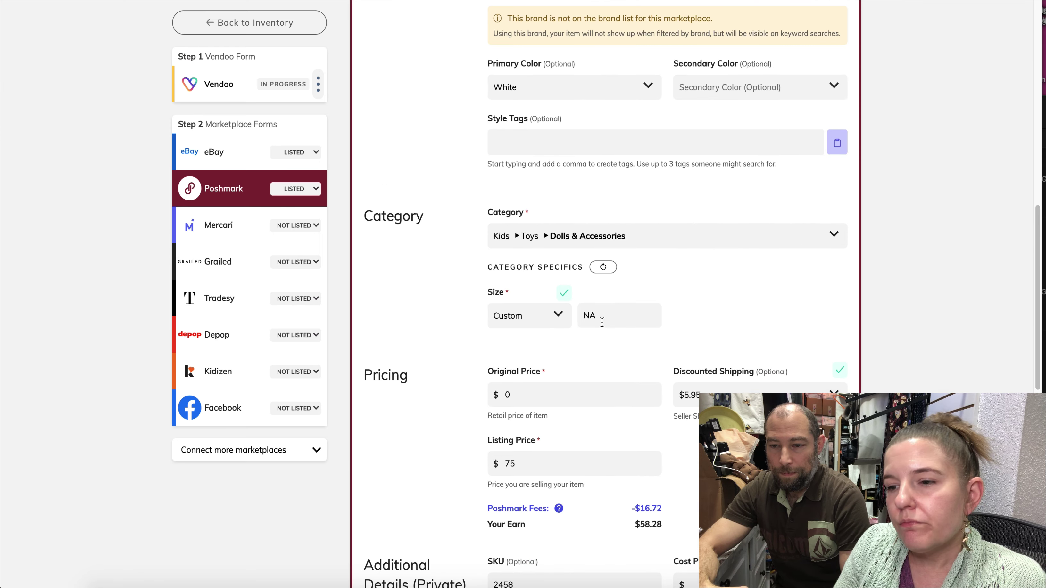
scroll(603, 322, "up", 10)
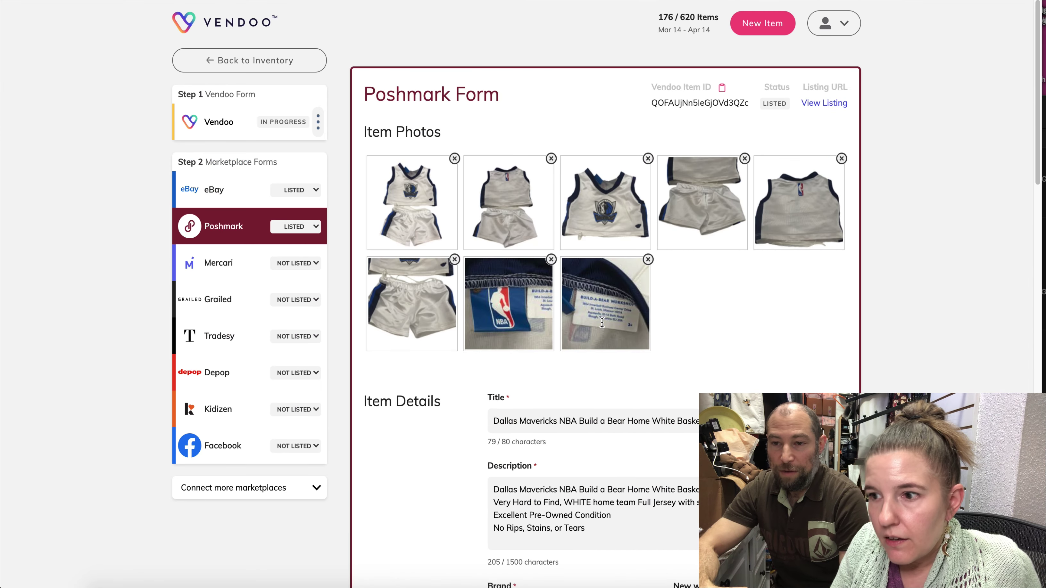
left_click(826, 102)
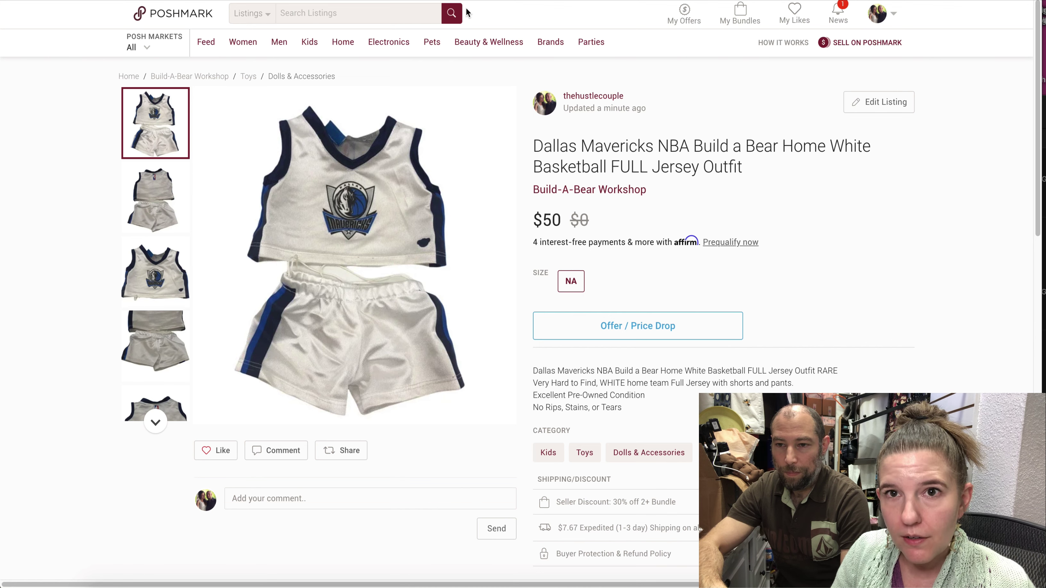
key("ctrl+w")
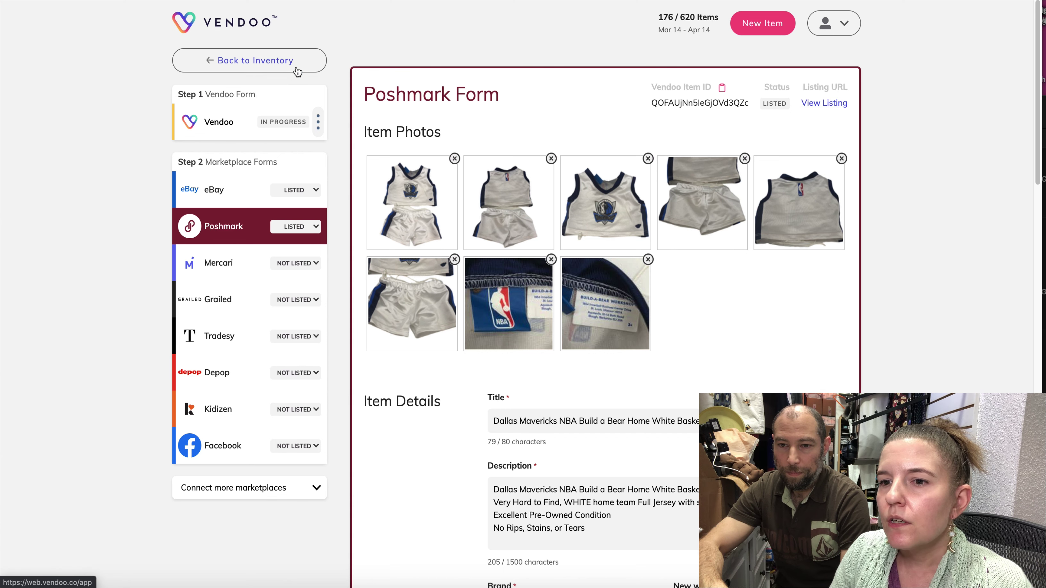
Return to the Vendoo inventory and start the Multi Delist & Relist action.
left_click(286, 61)
left_click(798, 74)
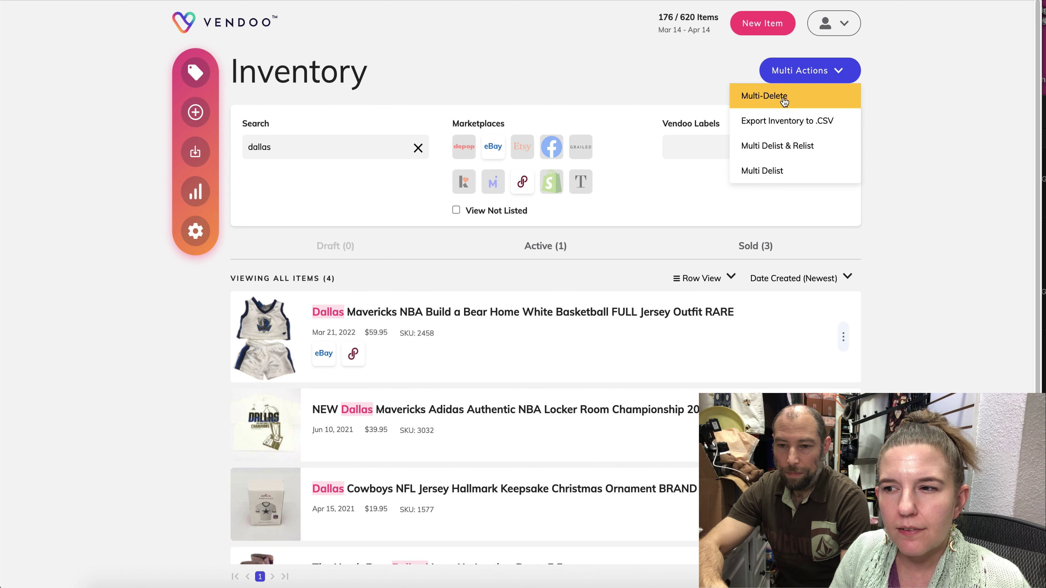
left_click(786, 145)
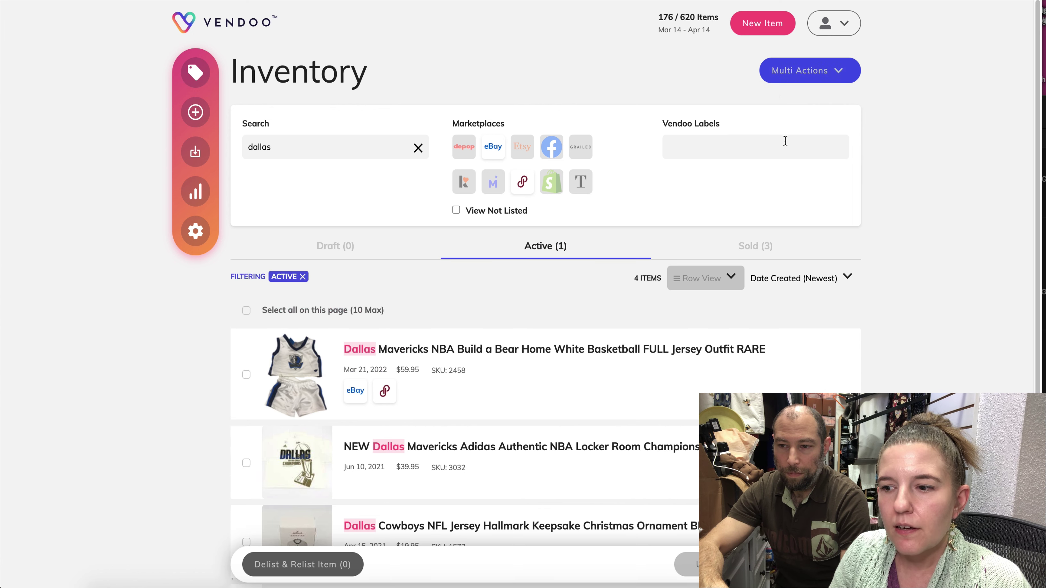
Clear the "dallas" search and look through the active items that can be selected for delisting and relisting.
left_click(423, 148)
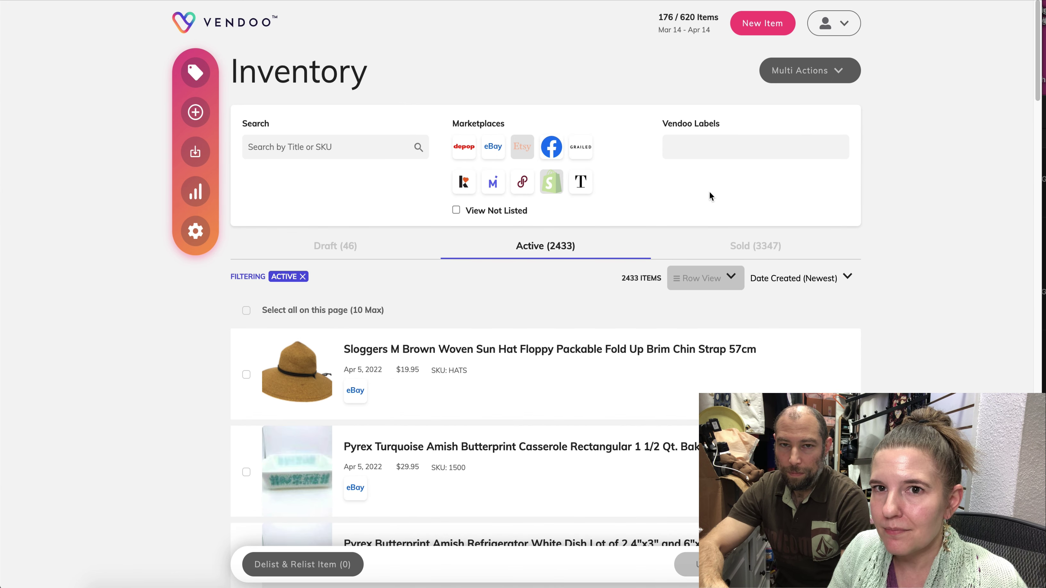
scroll(714, 198, "down", 1)
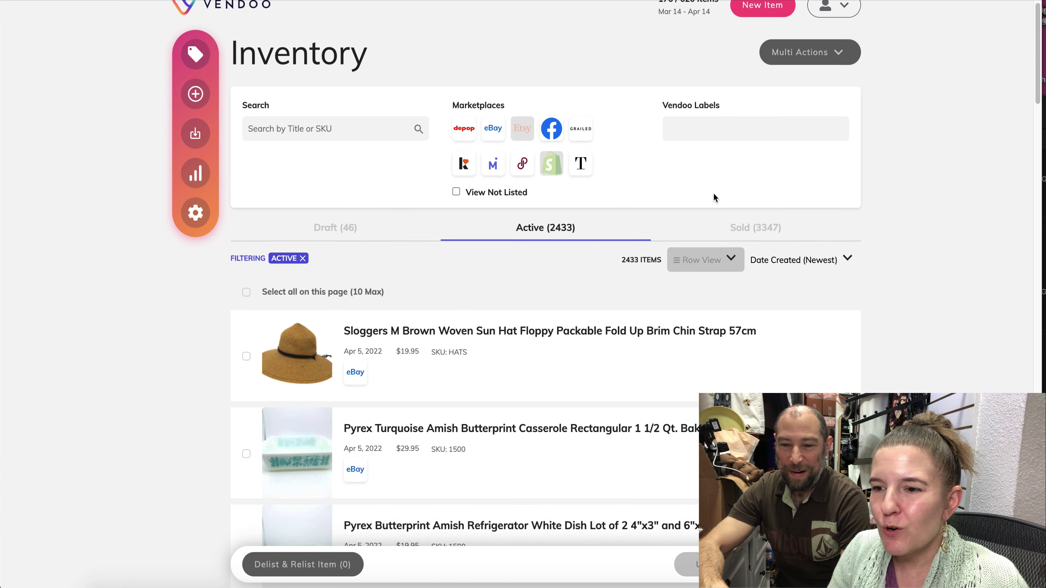
scroll(714, 197, "down", 5)
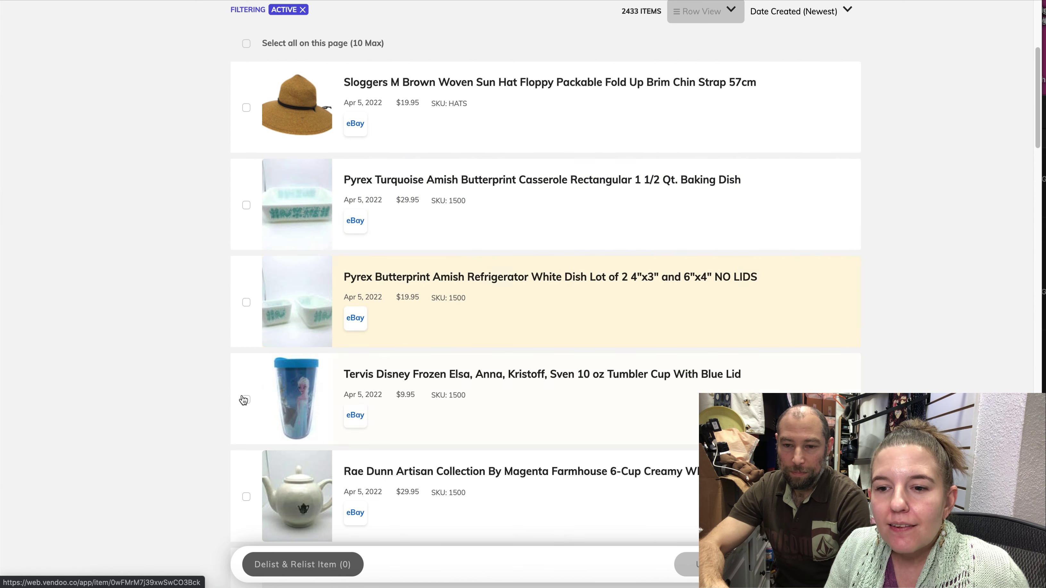
Switch to eBay Seller Hub and view the search filters on the Manage active listings page.
scroll(725, 160, "up", 5)
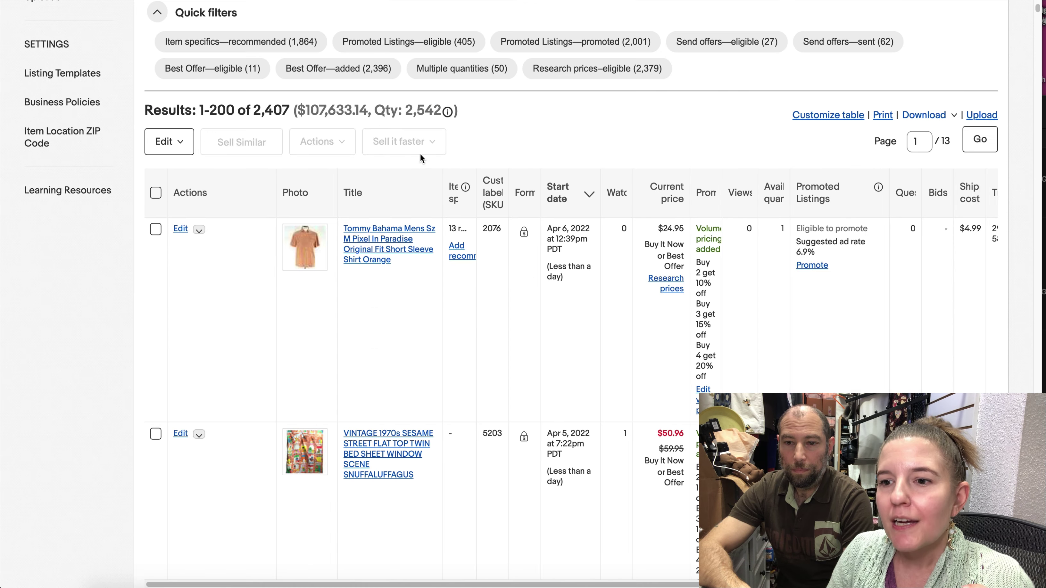
scroll(422, 159, "up", 10)
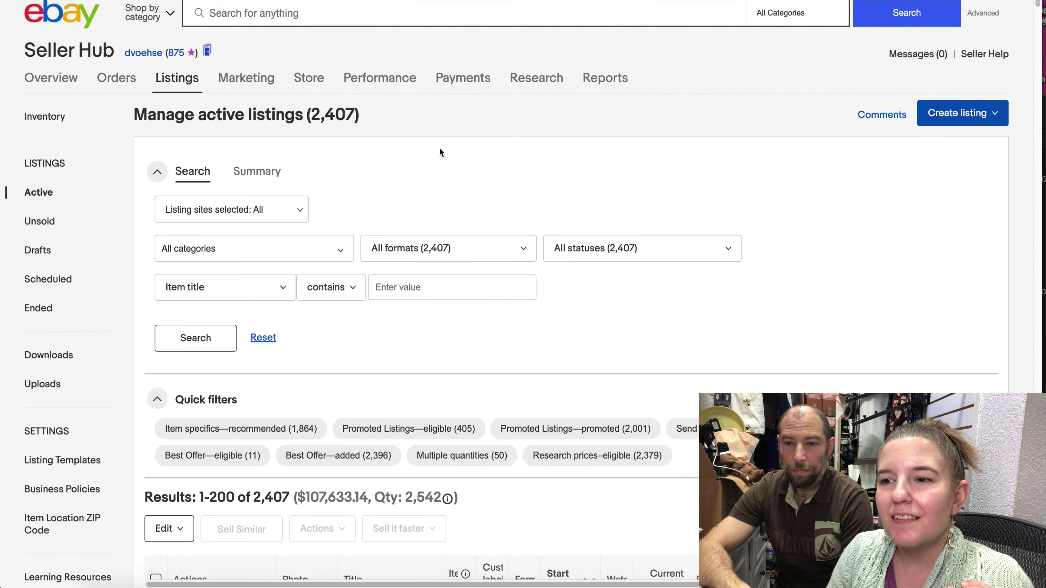